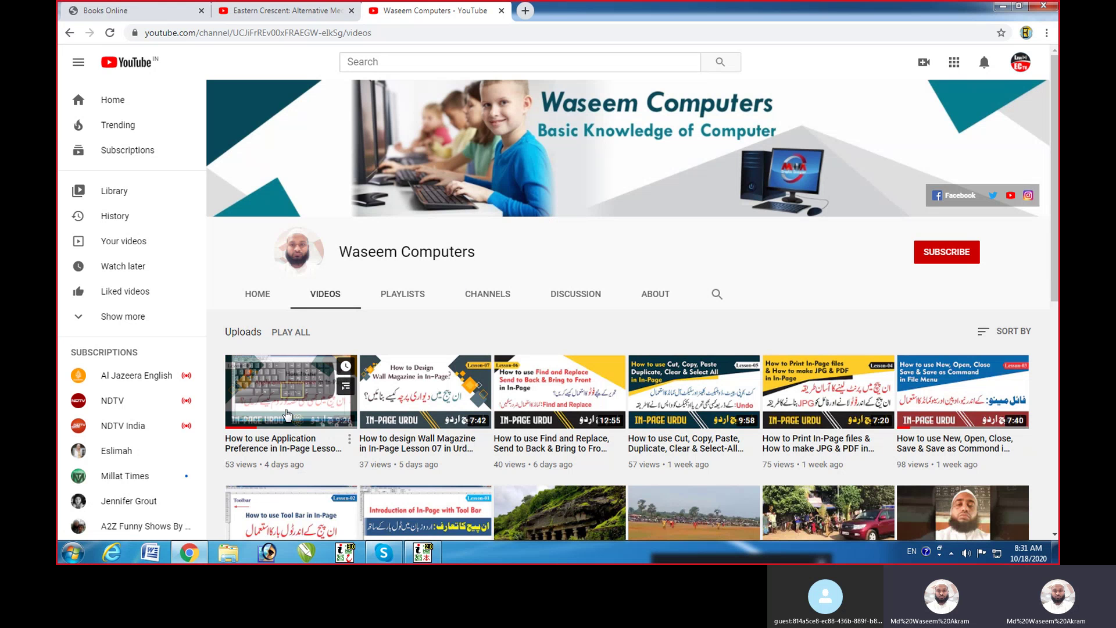
# Switch to InPage and create a new A4 portrait document with 0.5" margins and right-to-left direction
pyautogui.moveTo(286, 417)
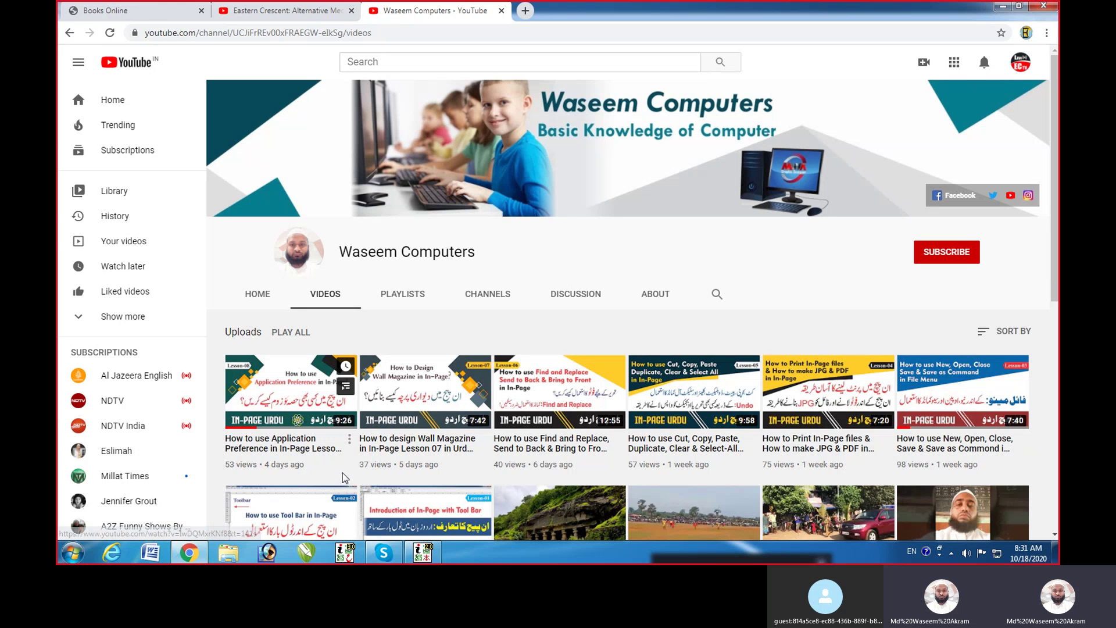
pyautogui.click(432, 557)
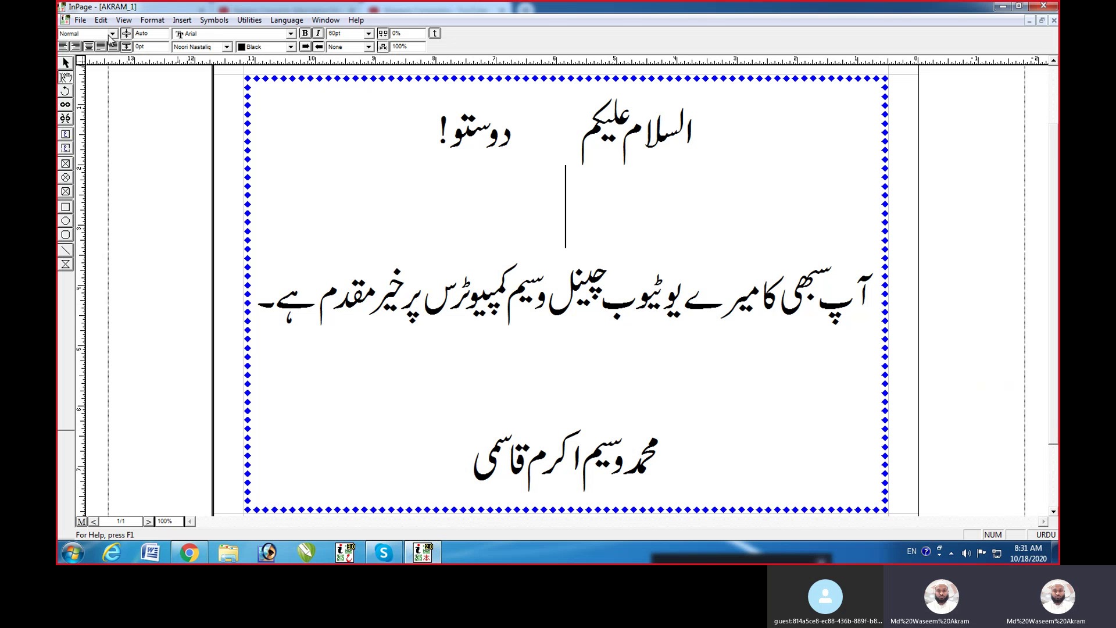
pyautogui.click(102, 21)
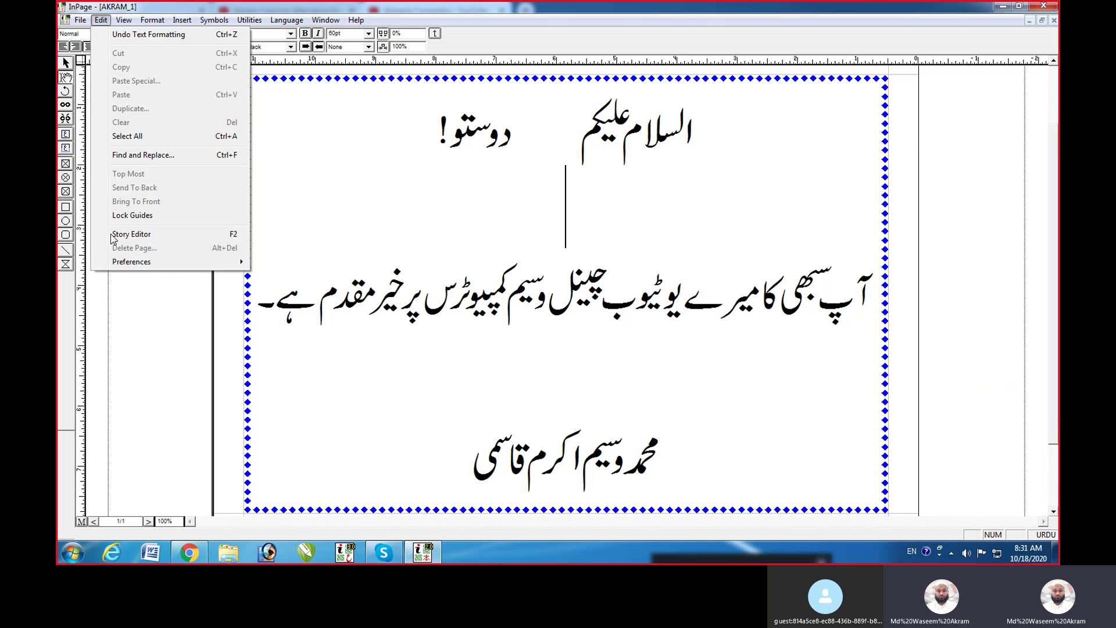
pyautogui.moveTo(142, 266)
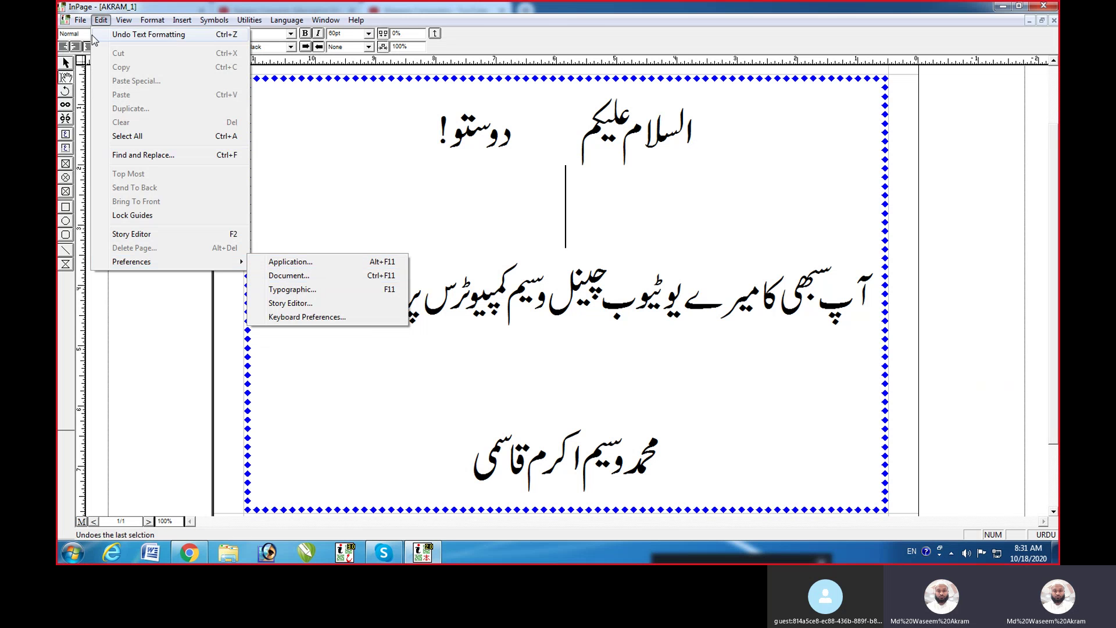
pyautogui.moveTo(85, 25)
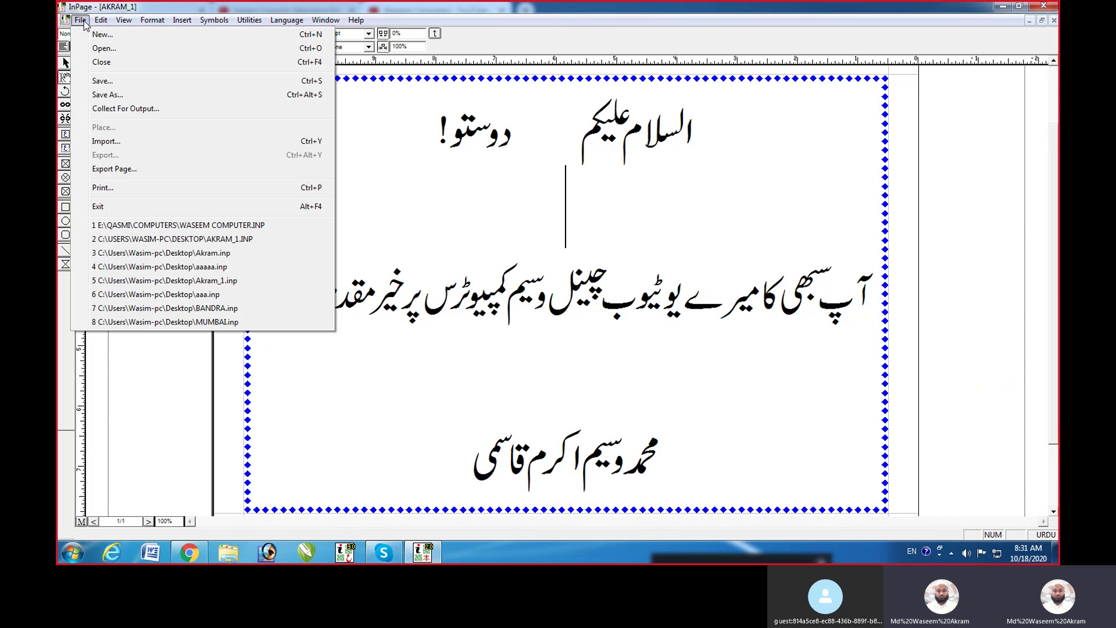
pyautogui.click(299, 35)
pyautogui.click(666, 234)
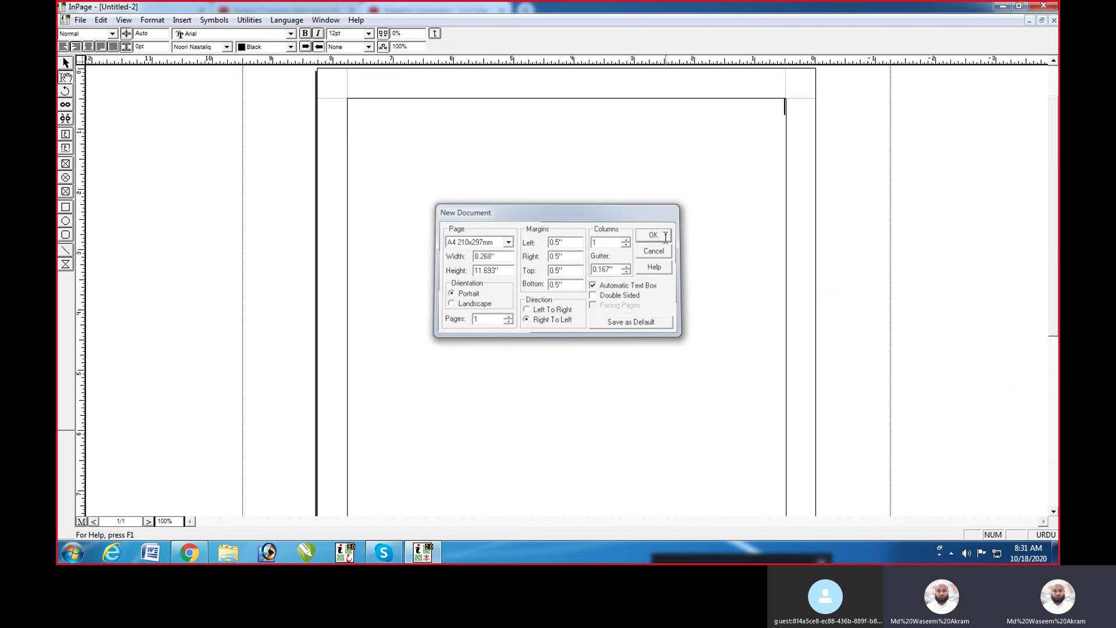
# In the document preferences, choose Inches for the general unit and Points for the character unit, and apply them
pyautogui.click(101, 20)
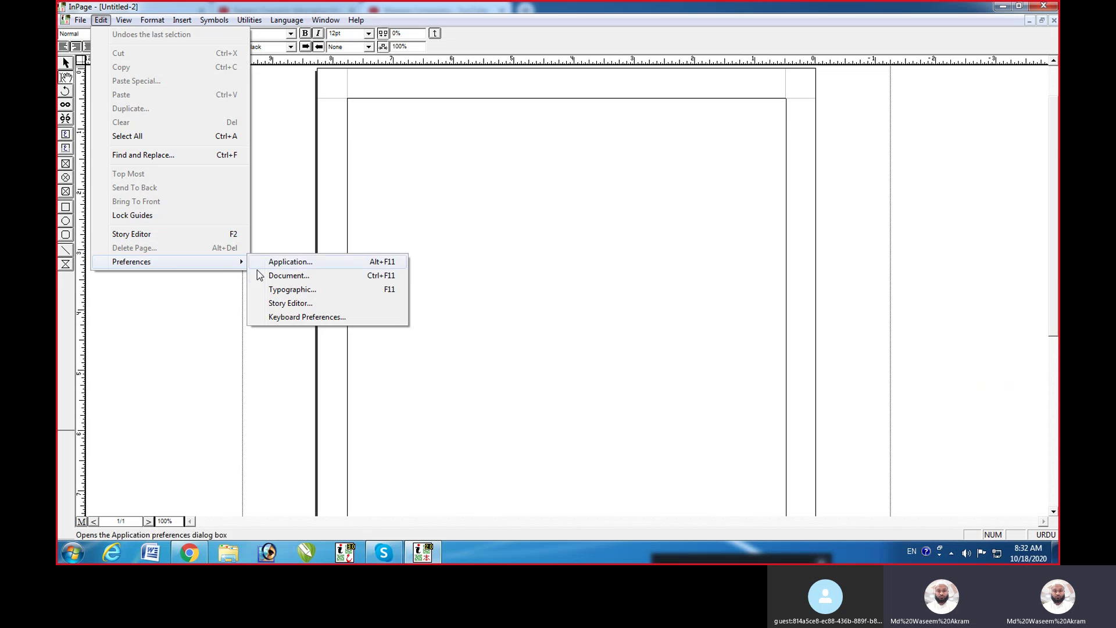
pyautogui.click(299, 280)
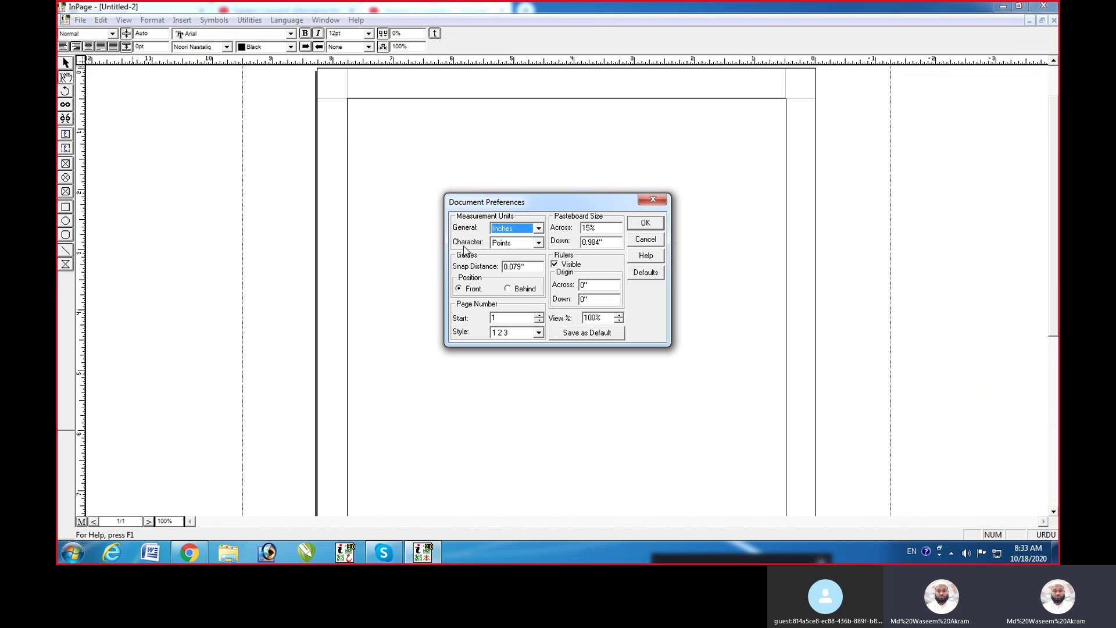
pyautogui.click(539, 244)
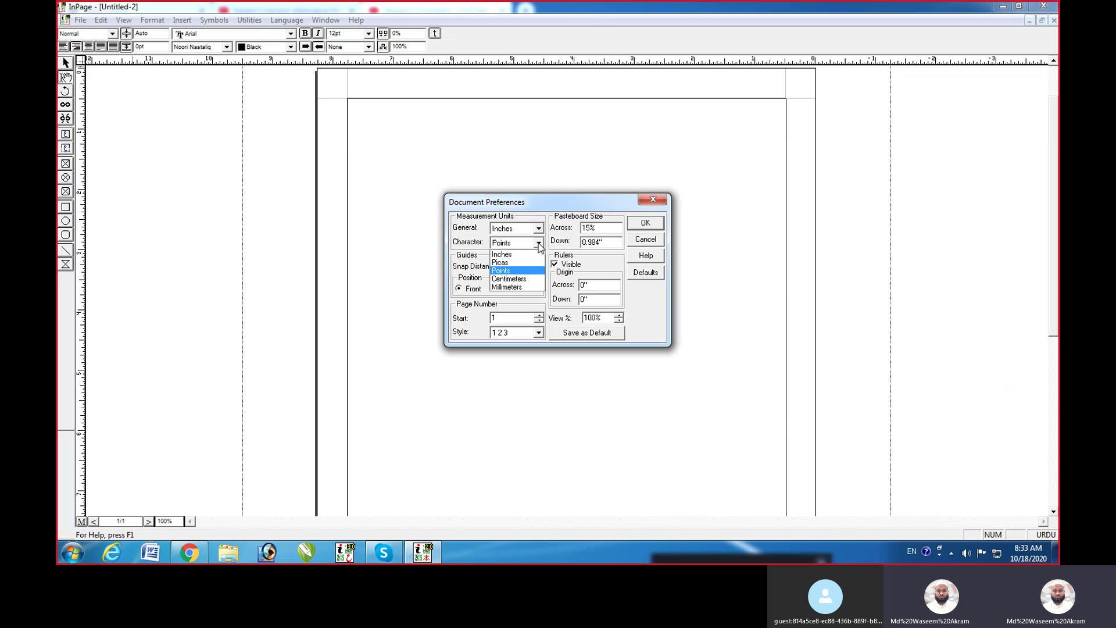
pyautogui.click(510, 272)
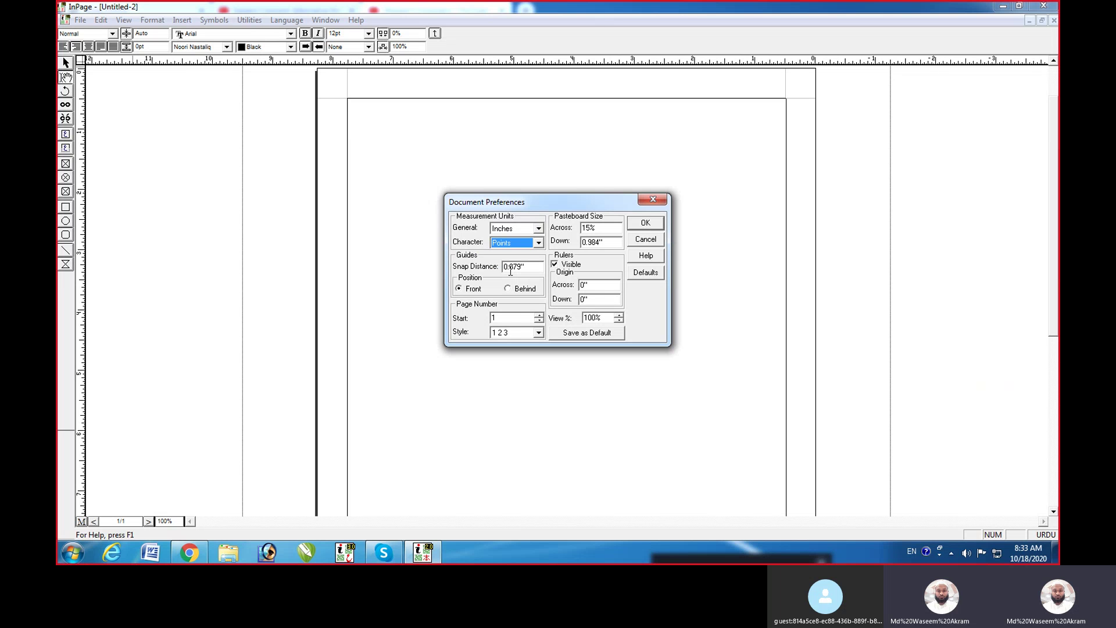
pyautogui.click(538, 229)
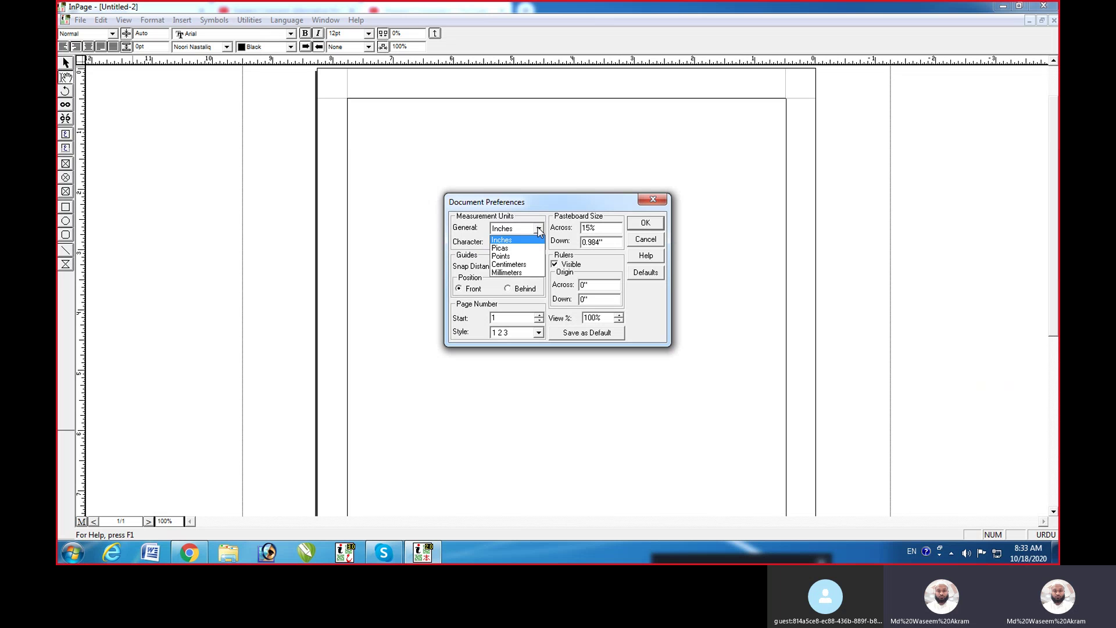
pyautogui.click(511, 240)
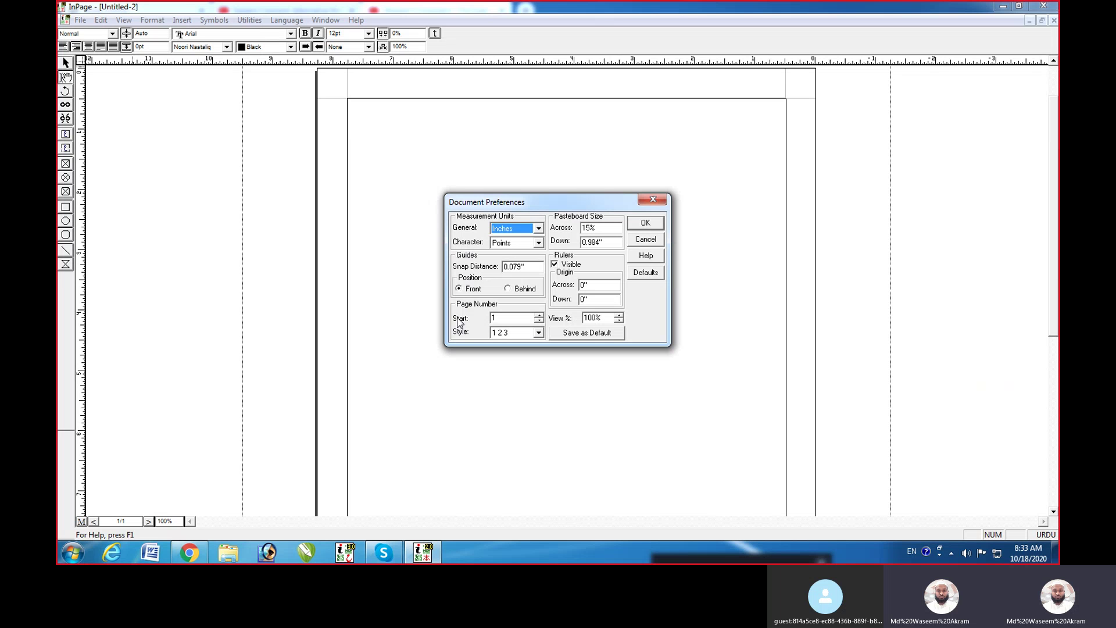
pyautogui.click(502, 320)
pyautogui.click(649, 224)
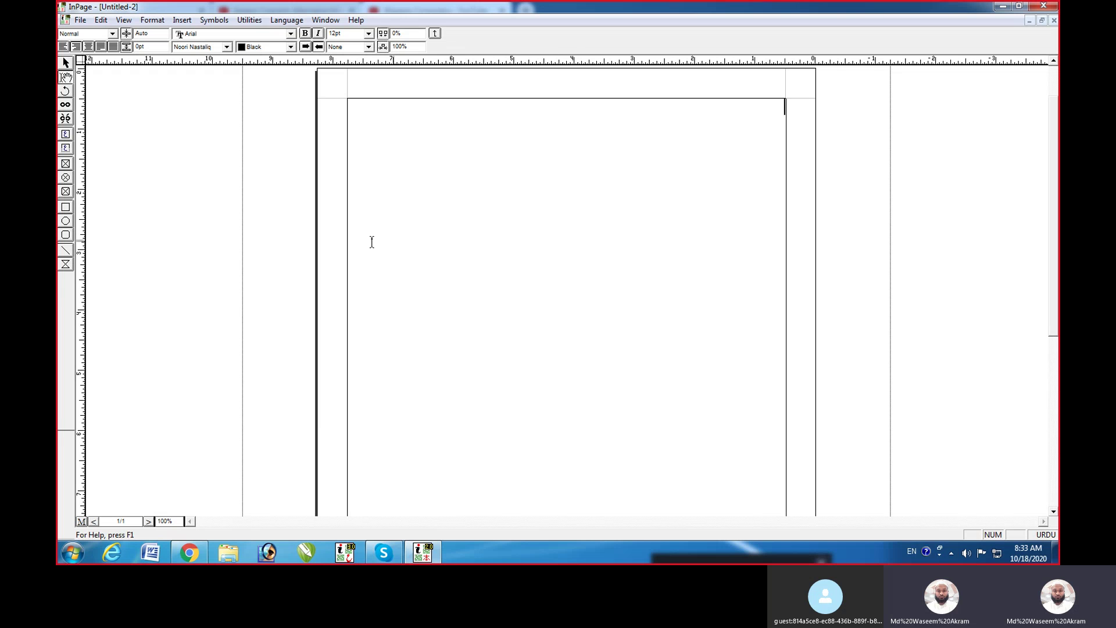
# On the master page, draw a text box about 2.29" wide in the middle of the top margin
pyautogui.click(82, 522)
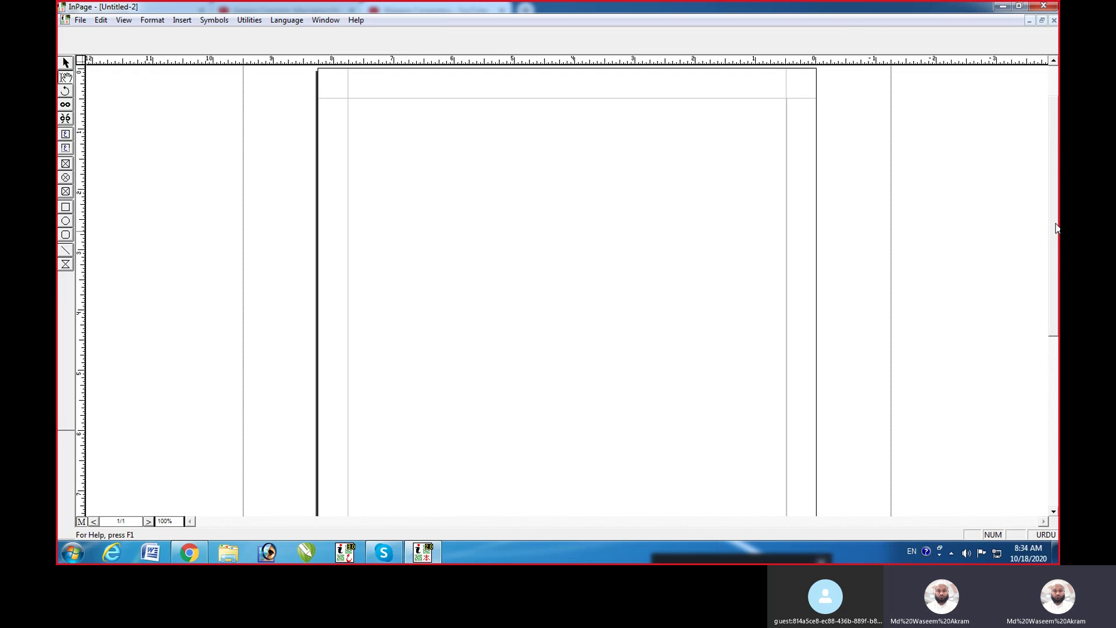
pyautogui.moveTo(1055, 227); pyautogui.dragTo(1055, 126)
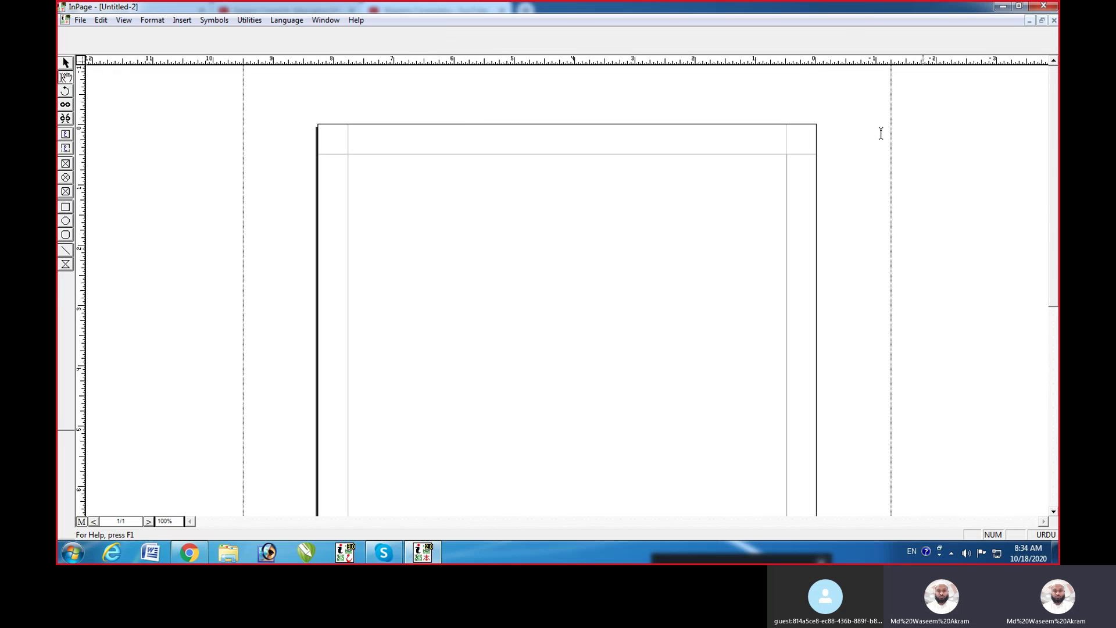
pyautogui.click(65, 149)
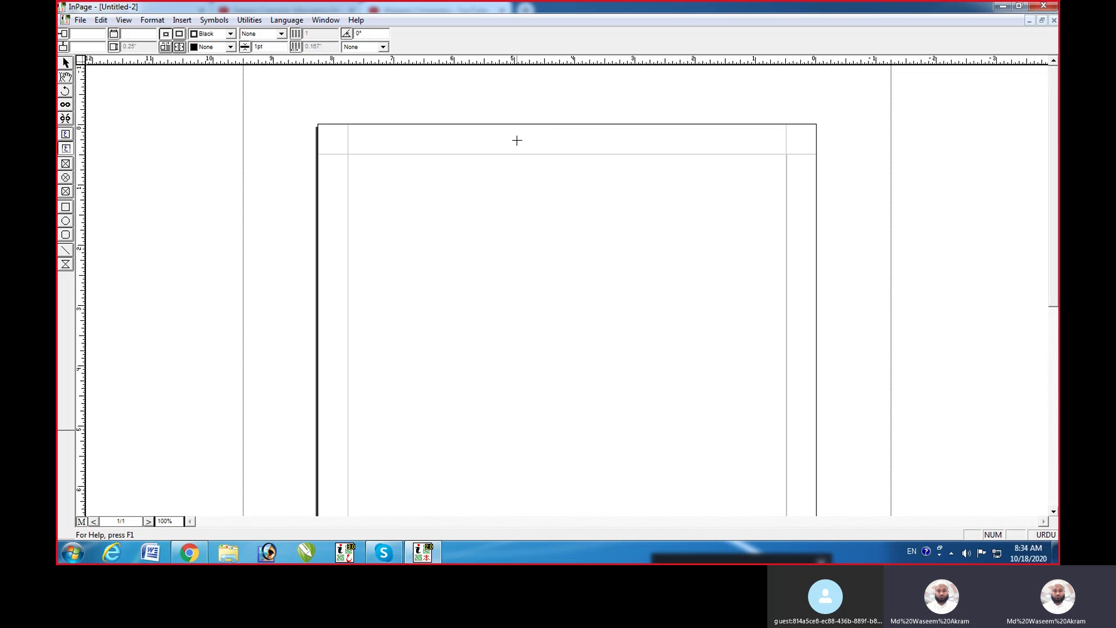
pyautogui.moveTo(500, 136); pyautogui.dragTo(636, 152)
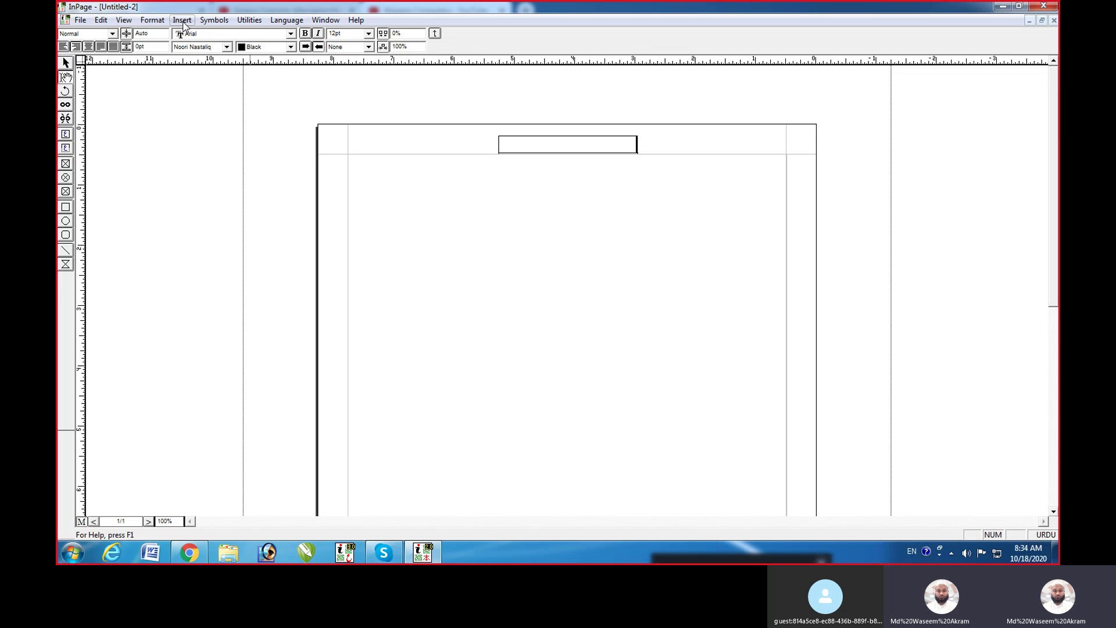
# Insert an automatic page number into the header text box and set its font size to 18pt
pyautogui.click(183, 21)
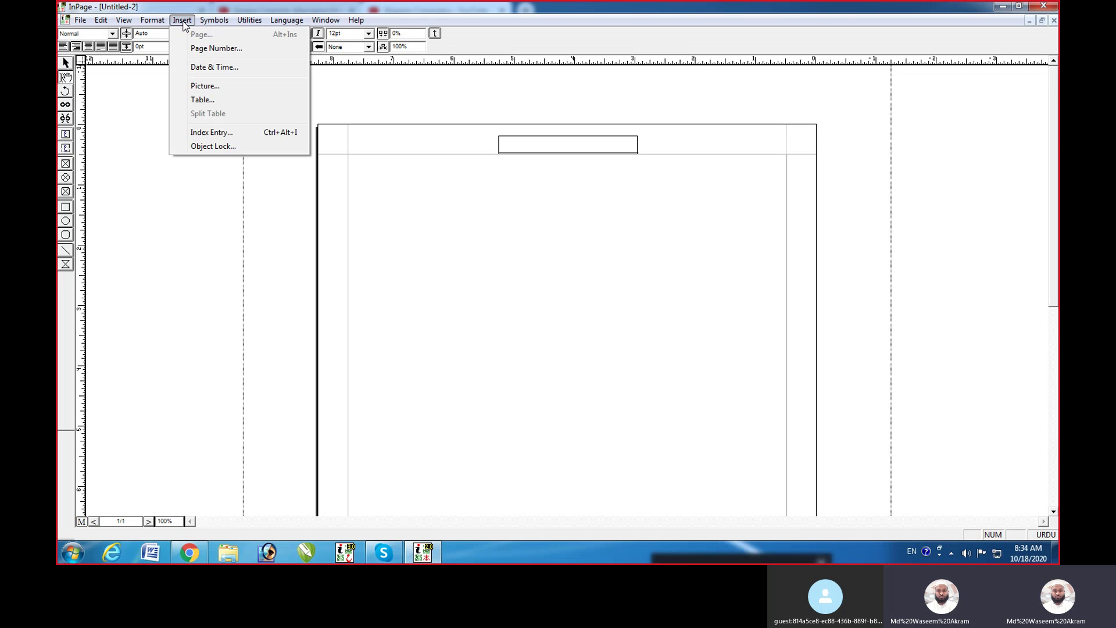
pyautogui.click(222, 52)
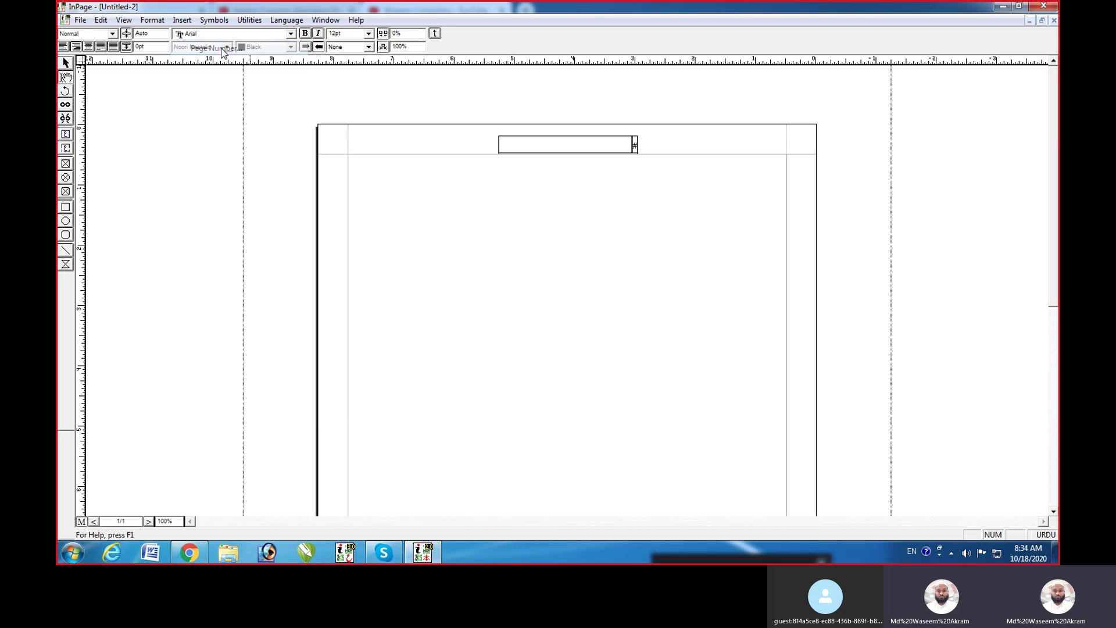
pyautogui.moveTo(611, 142); pyautogui.dragTo(643, 145)
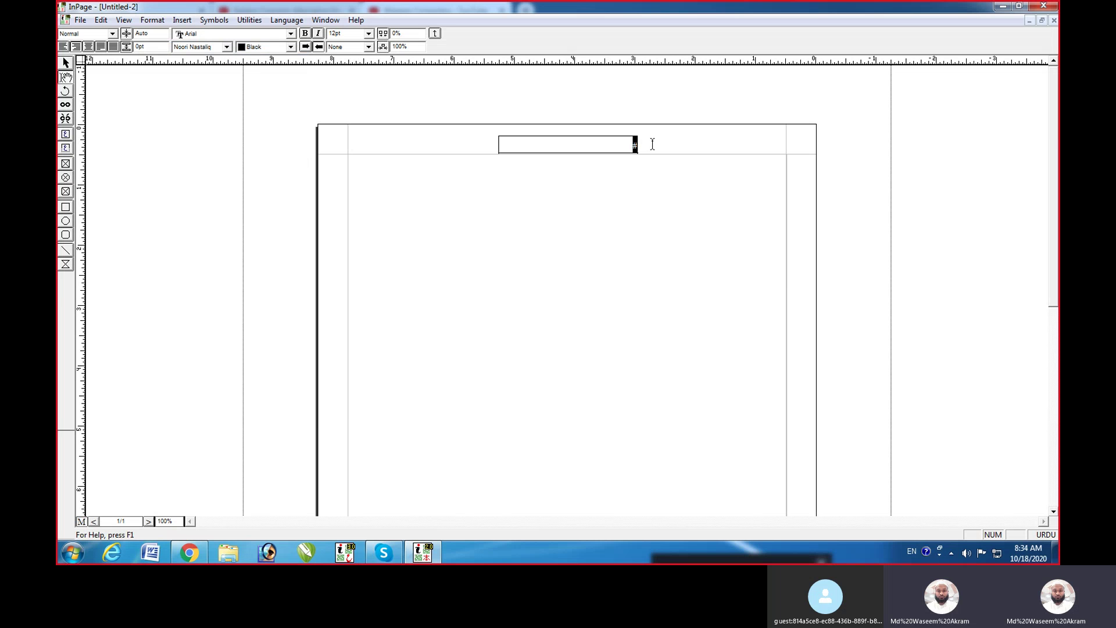
pyautogui.click(369, 34)
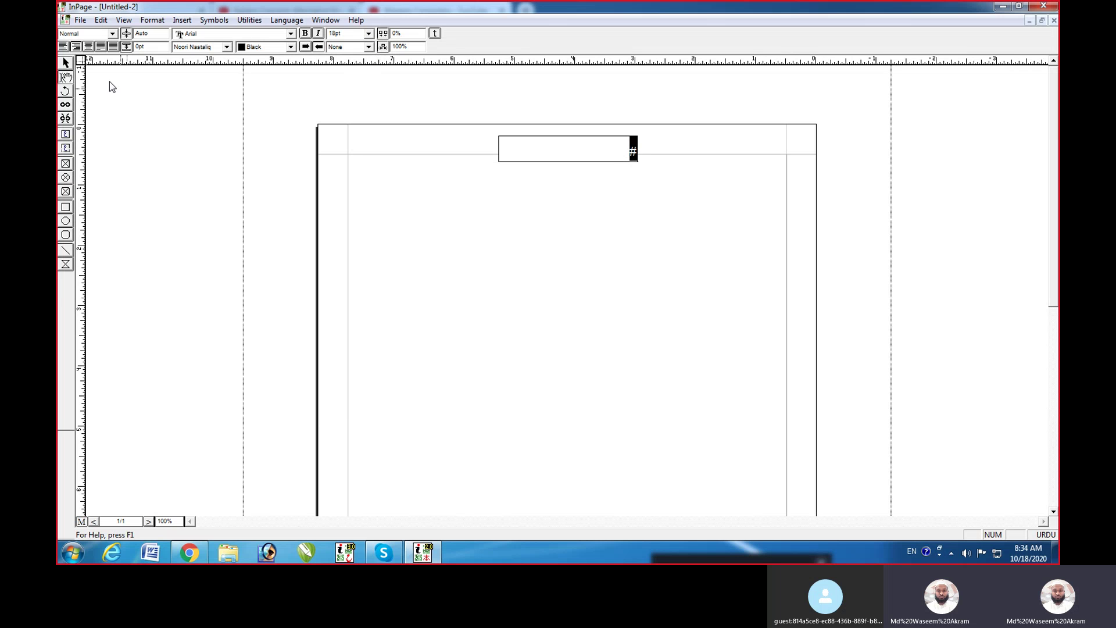
# Move the page number box vertically within the top margin to about 0.05" below the page's upper edge
pyautogui.click(66, 63)
pyautogui.click(554, 151)
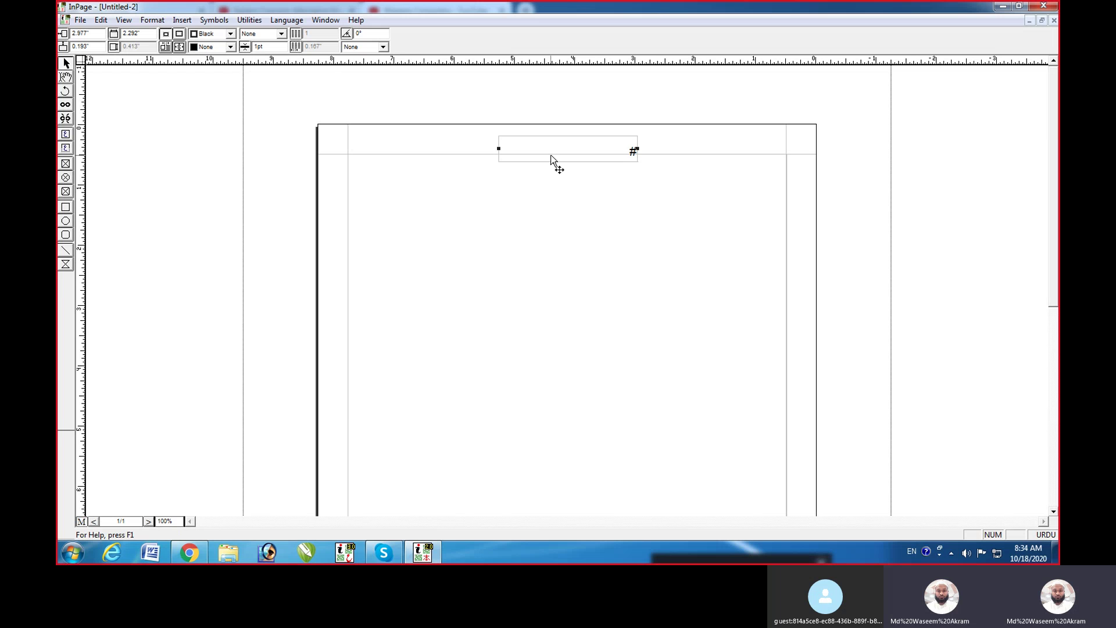
pyautogui.press('Up')
pyautogui.press('Down')
pyautogui.press('Down')
pyautogui.press('Down')
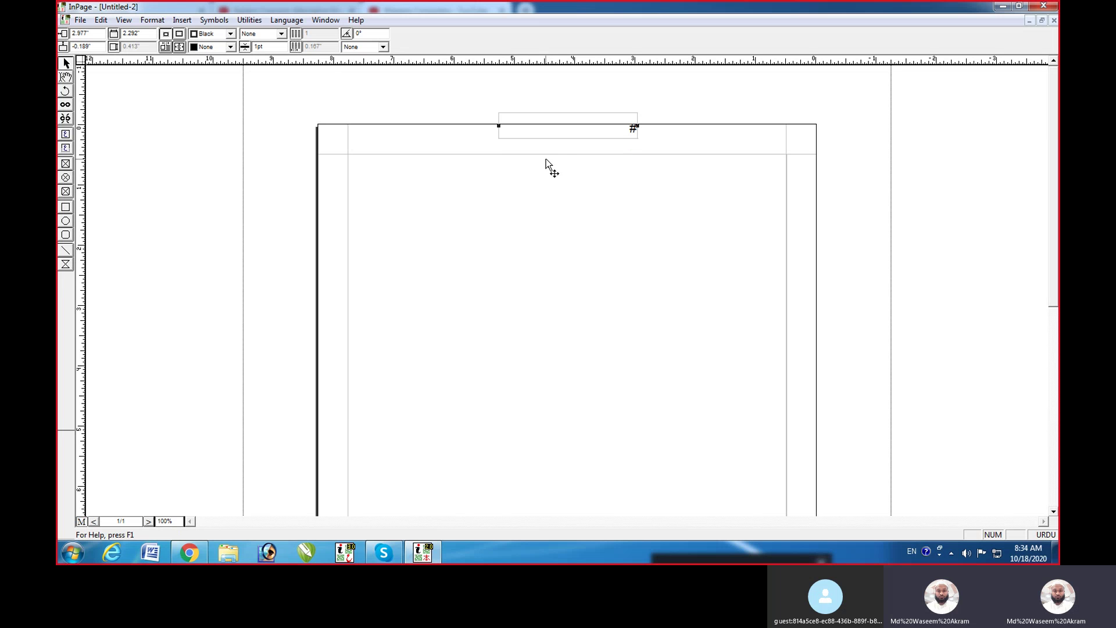
pyautogui.press('Down')
pyautogui.press('Down')
pyautogui.press('Down')
pyautogui.press('Down')
pyautogui.press('Down')
pyautogui.press('Down')
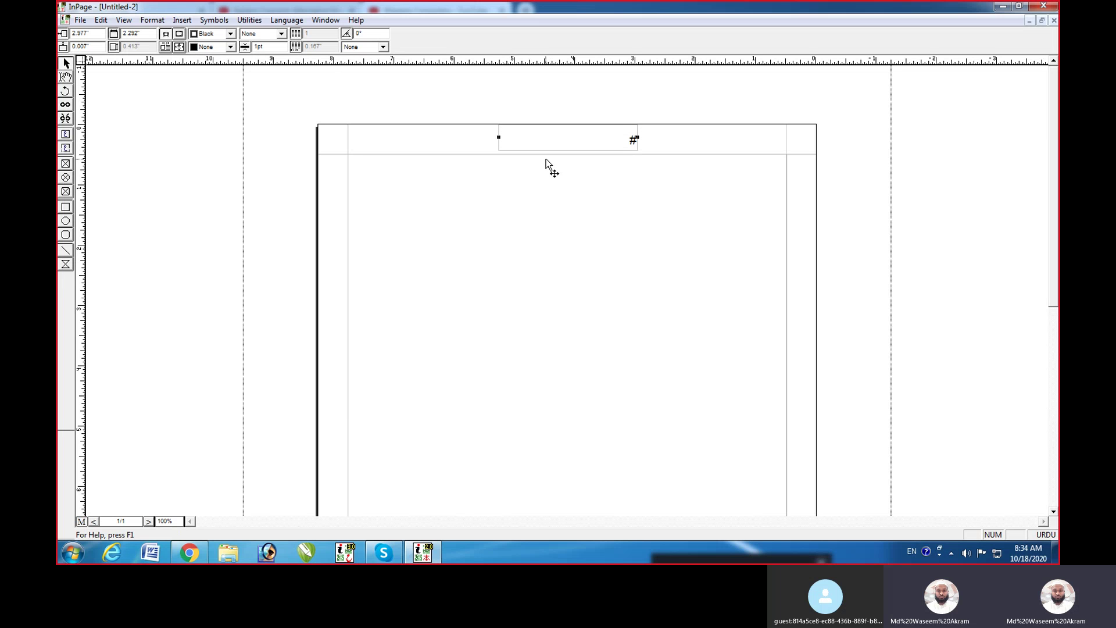
pyautogui.press('Down')
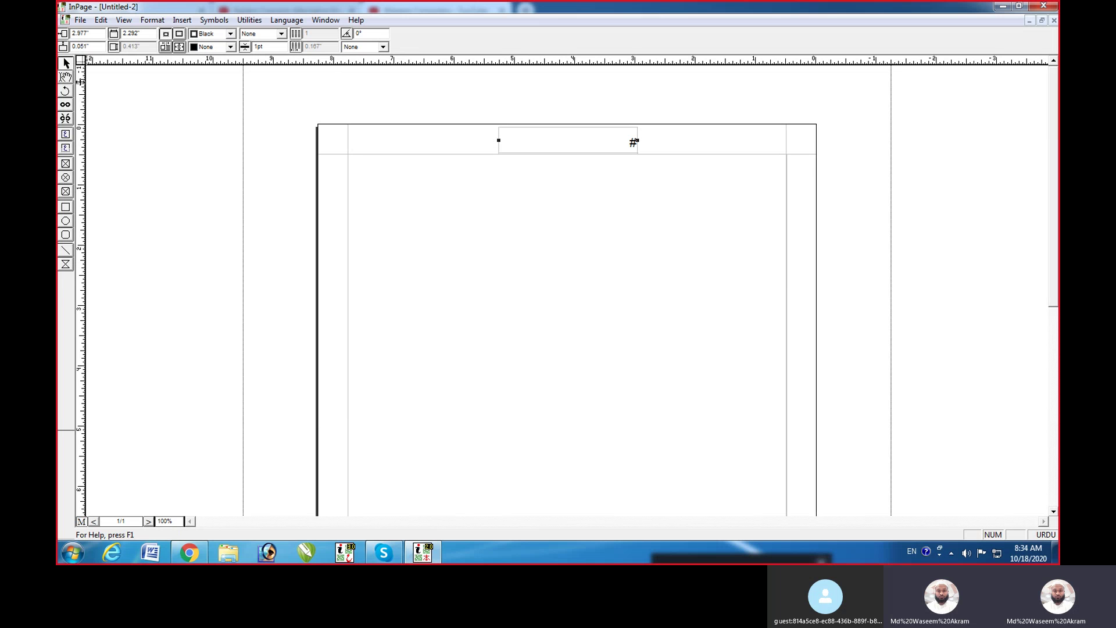
# Centre the page number inside its text box and return from the master page to the document page
pyautogui.click(66, 77)
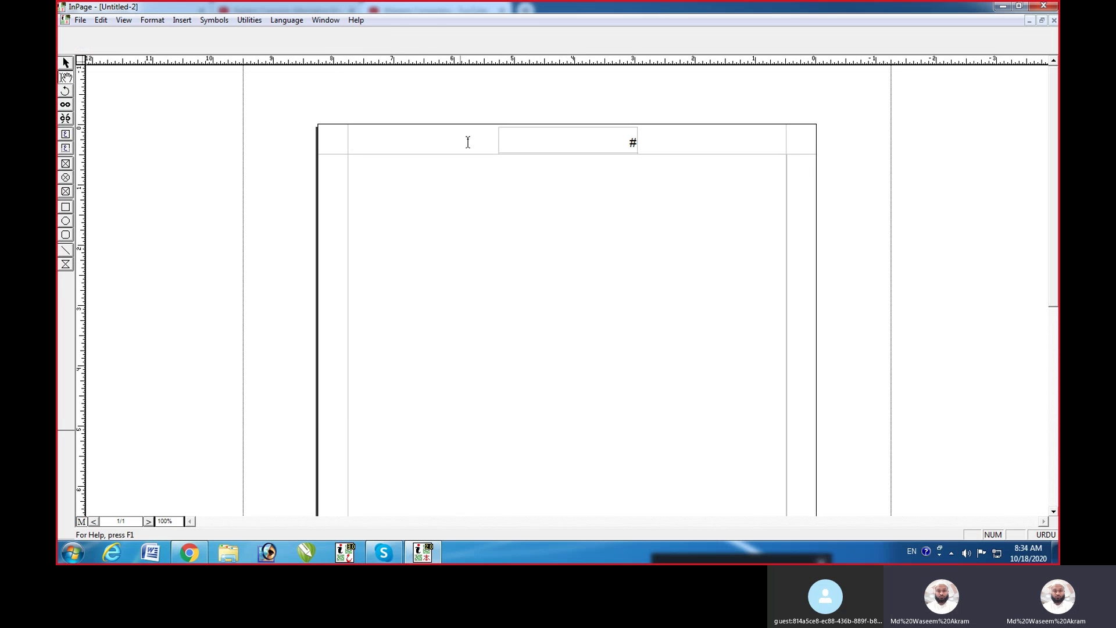
pyautogui.click(595, 136)
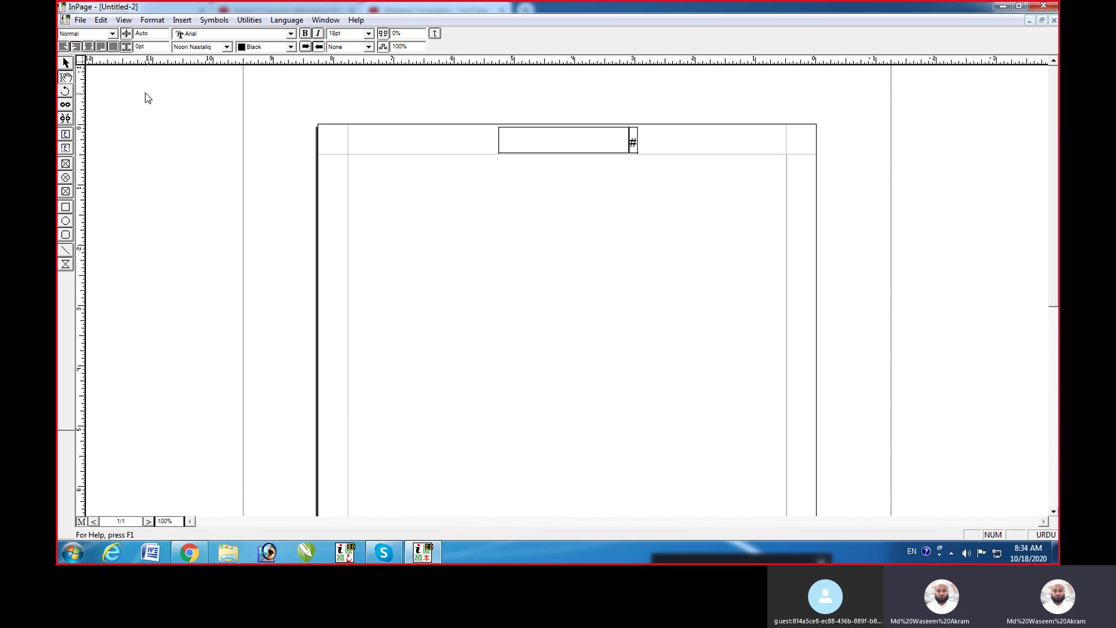
pyautogui.click(89, 47)
pyautogui.moveTo(557, 139); pyautogui.dragTo(578, 143)
pyautogui.click(559, 143)
pyautogui.moveTo(549, 141); pyautogui.dragTo(582, 140)
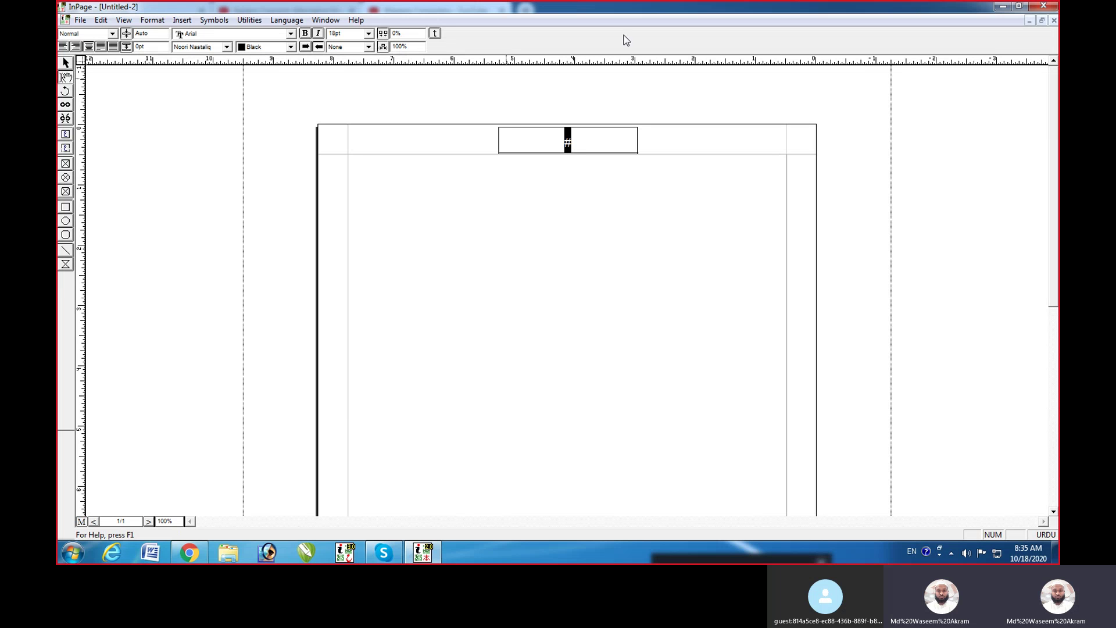
pyautogui.click(82, 522)
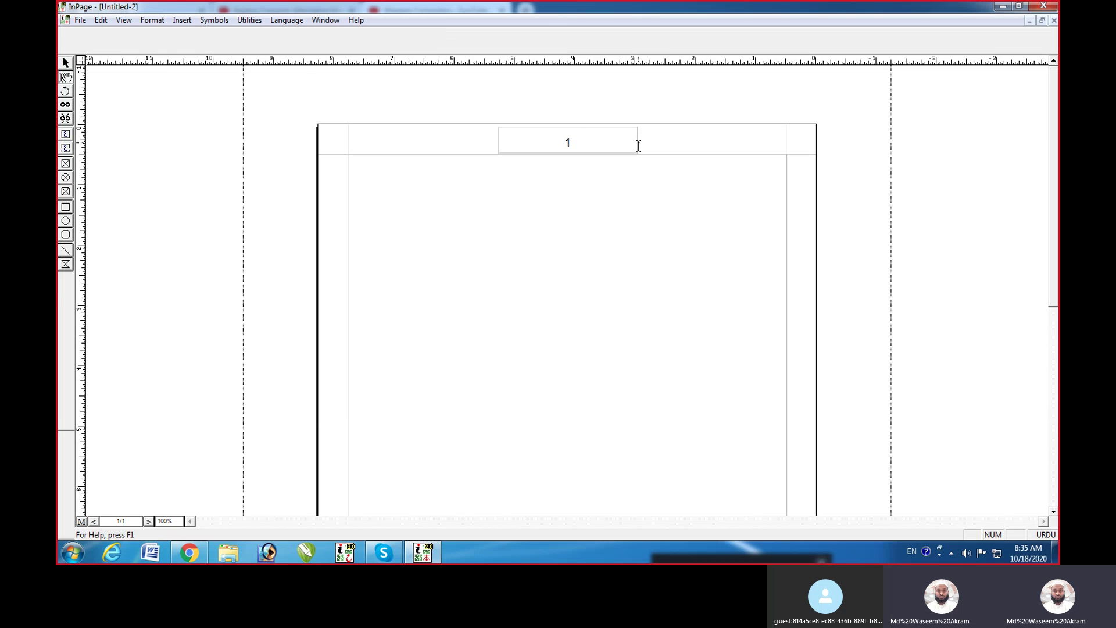
# Set the page number style to Urdu Number in the document preferences
pyautogui.click(103, 22)
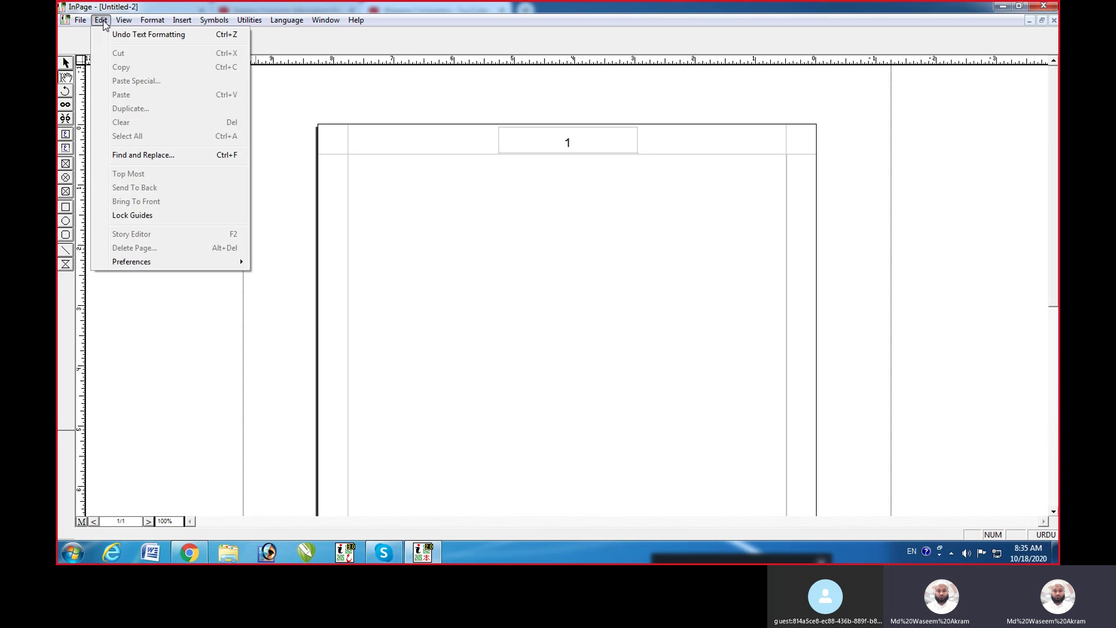
pyautogui.moveTo(124, 262)
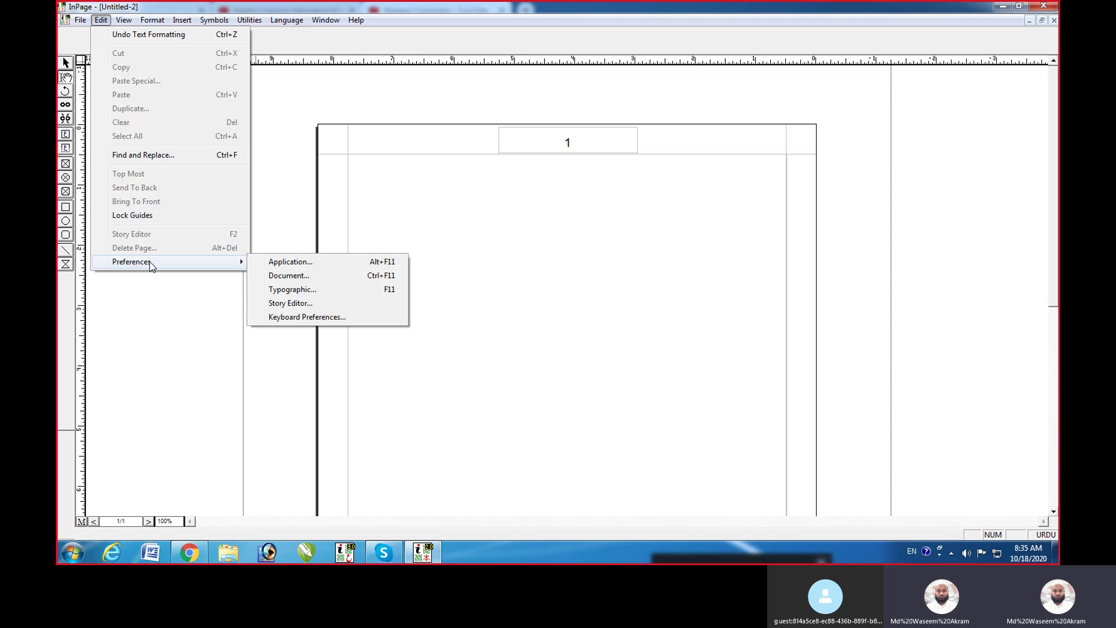
pyautogui.click(295, 277)
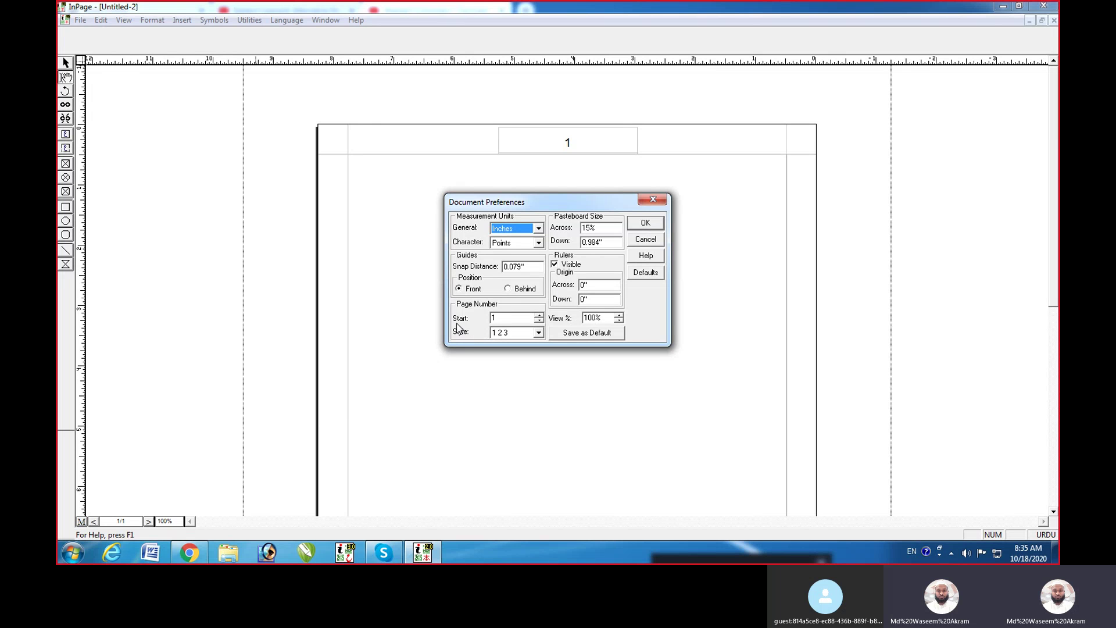
pyautogui.click(539, 332)
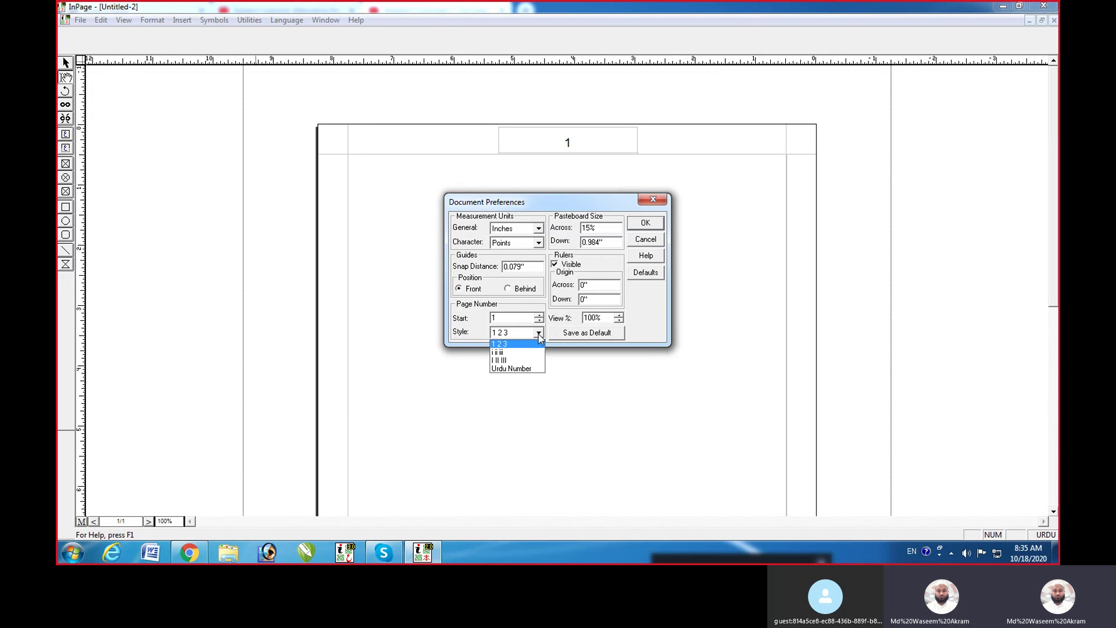
pyautogui.click(521, 369)
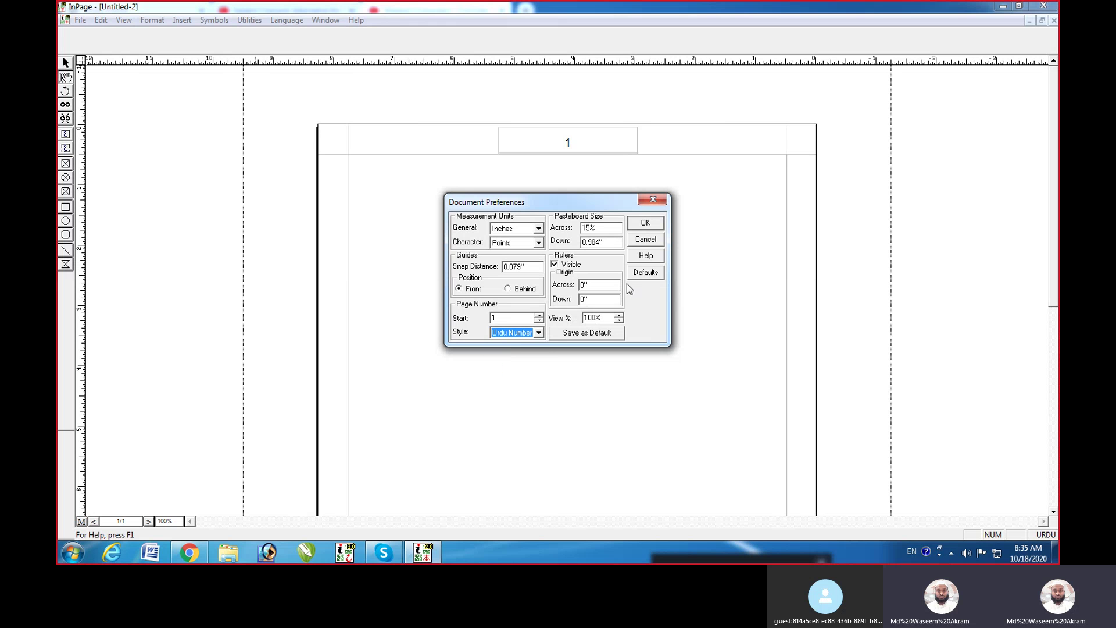
pyautogui.click(645, 223)
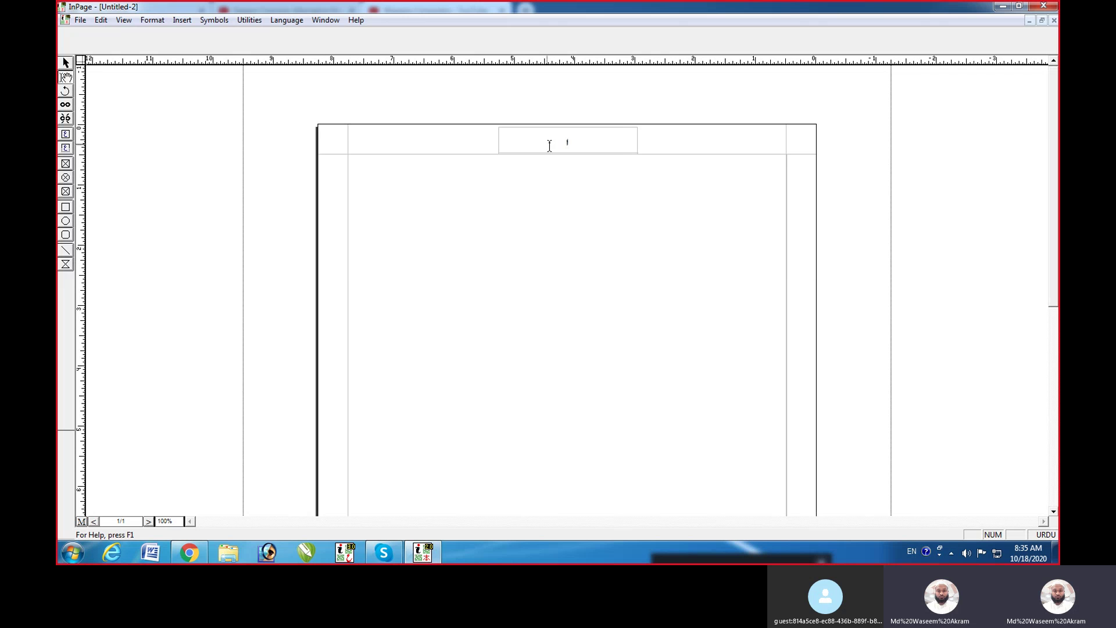
# Zoom the page to 200% and set the starting page number to 101 in the document preferences
pyautogui.hotkey('ctrl', '2')
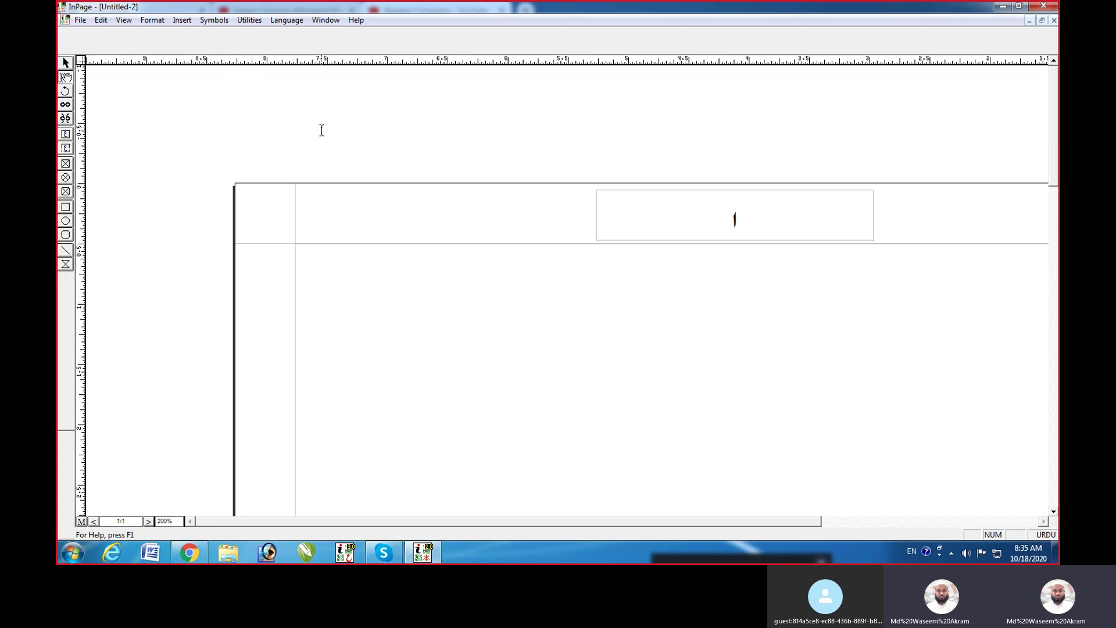
pyautogui.click(97, 22)
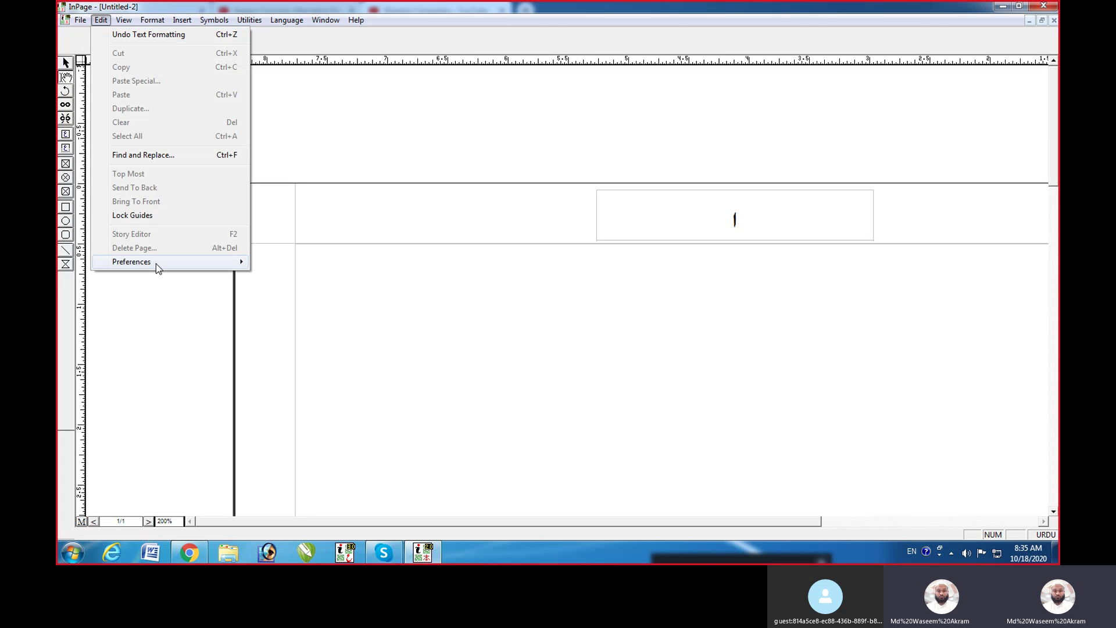
pyautogui.moveTo(156, 262)
pyautogui.click(287, 275)
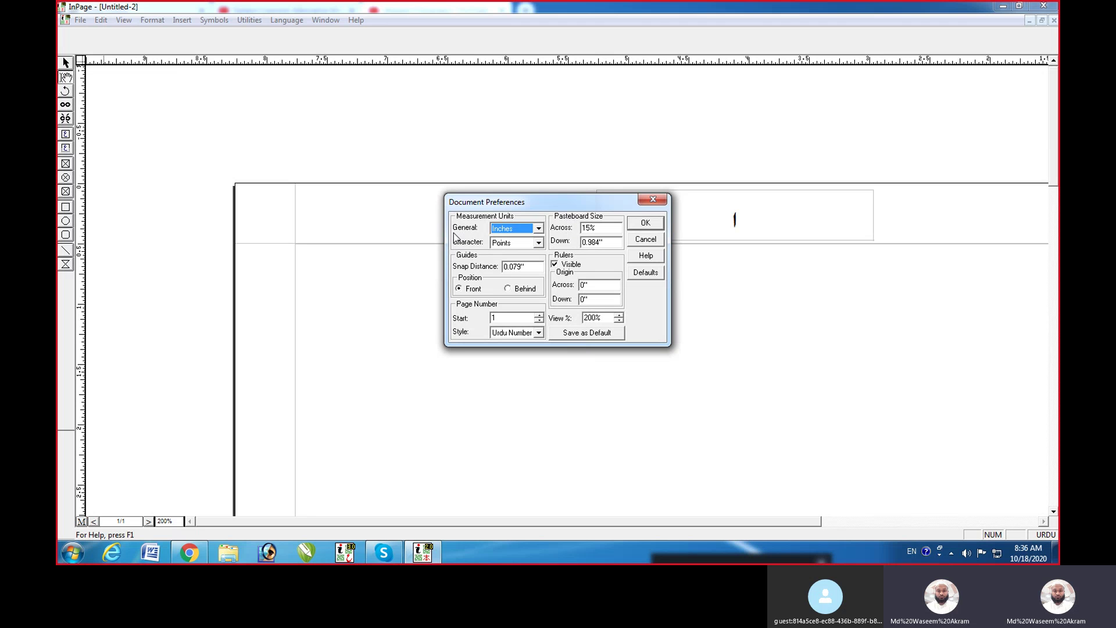
pyautogui.click(508, 318)
pyautogui.write('01')
pyautogui.click(646, 224)
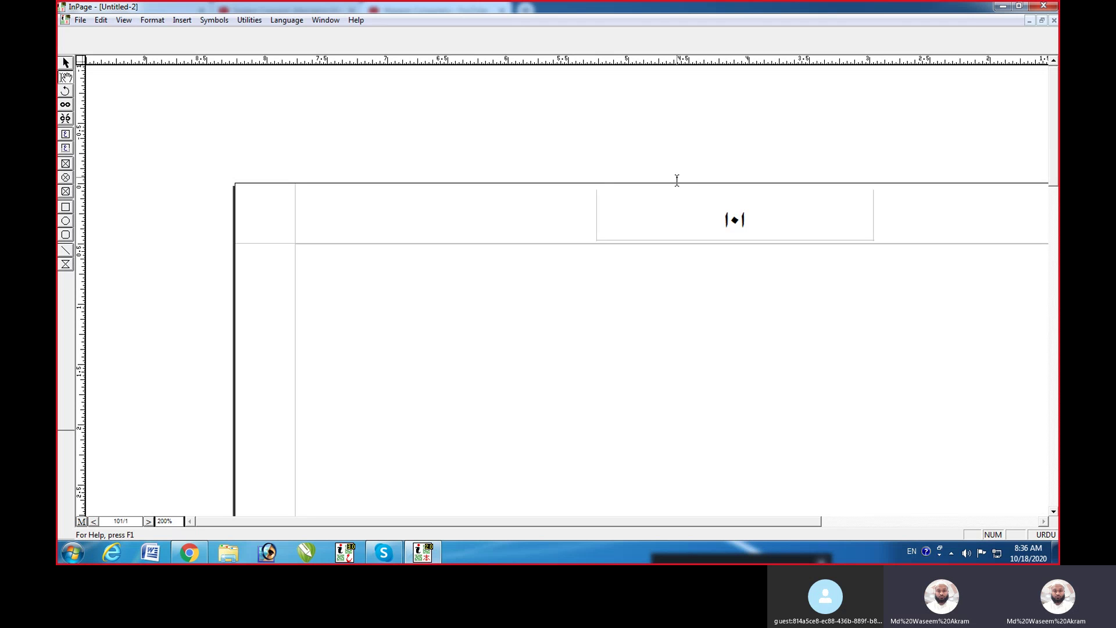
# Review the typographic preferences, including Nastaliq space width and auto line spacing, and close them without making changes
pyautogui.click(100, 20)
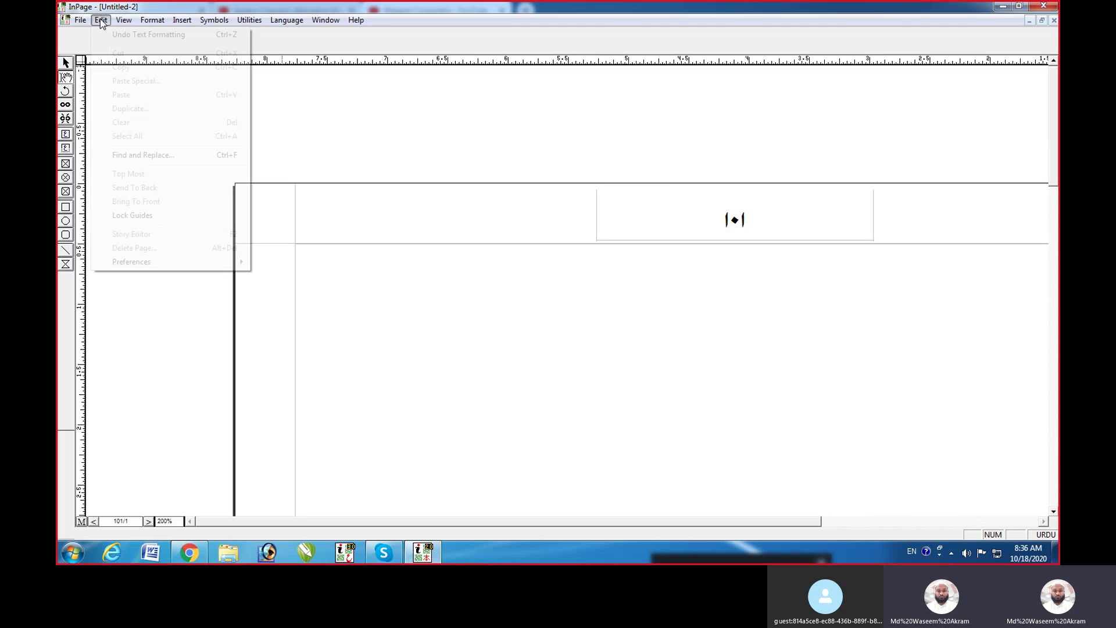
pyautogui.moveTo(142, 267)
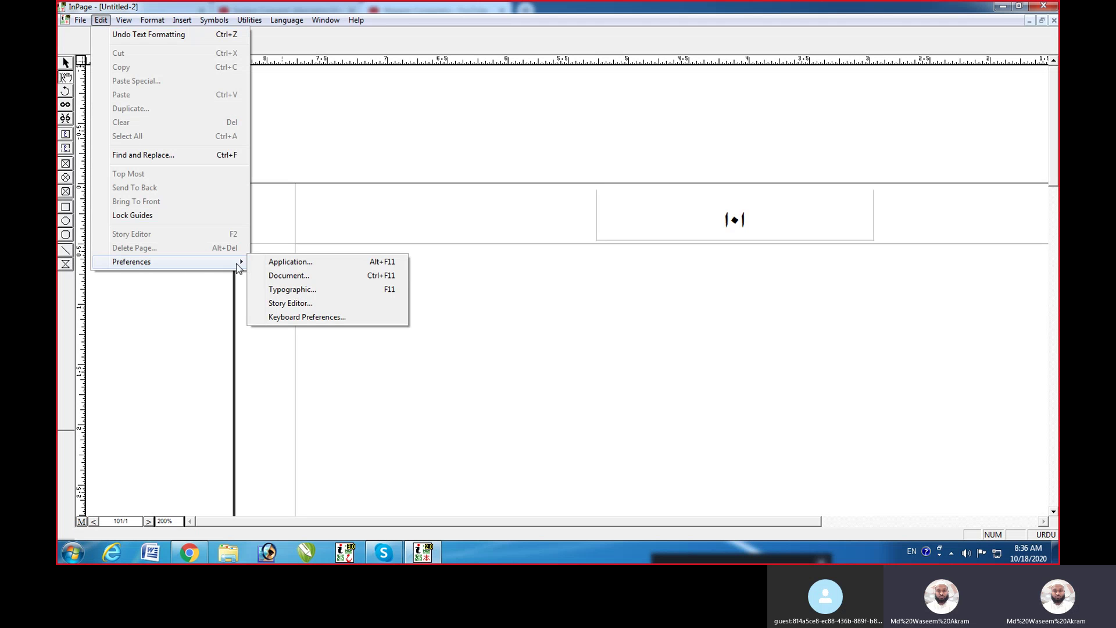
pyautogui.click(313, 290)
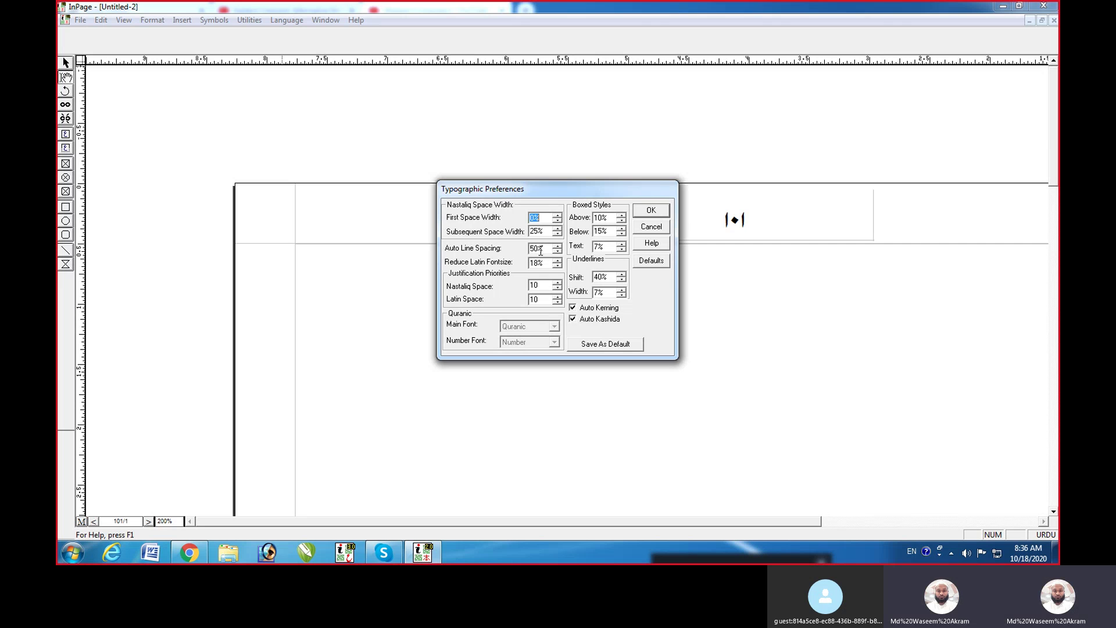
pyautogui.click(650, 228)
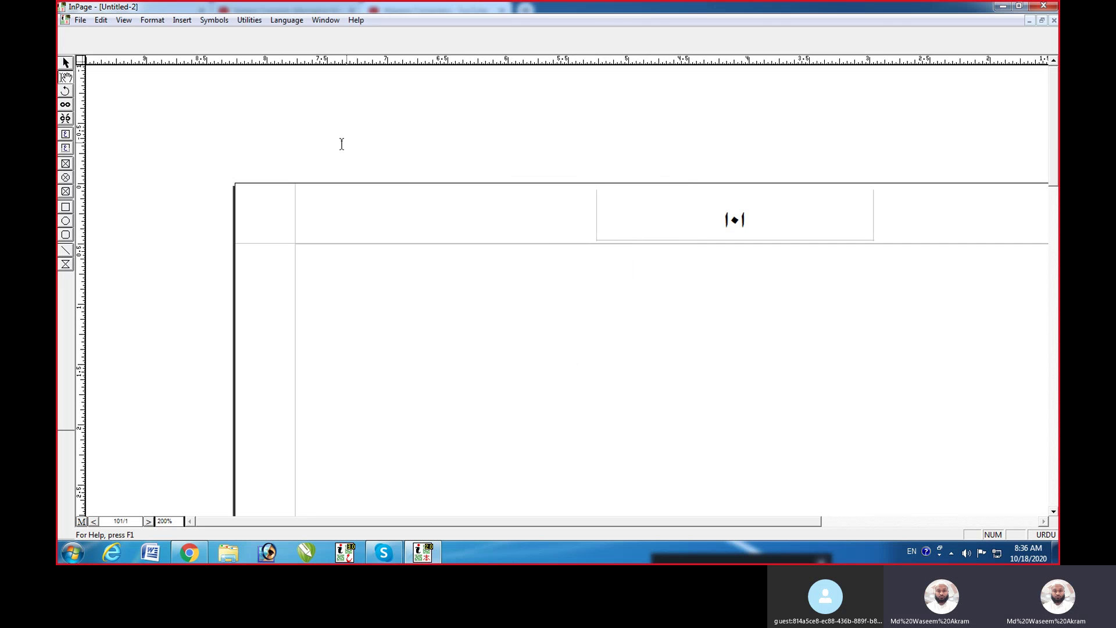
# Try the Arabic layout in the keyboard preferences, reselect Phonetic, and view the Phonetic keyboard's key layout
pyautogui.click(103, 19)
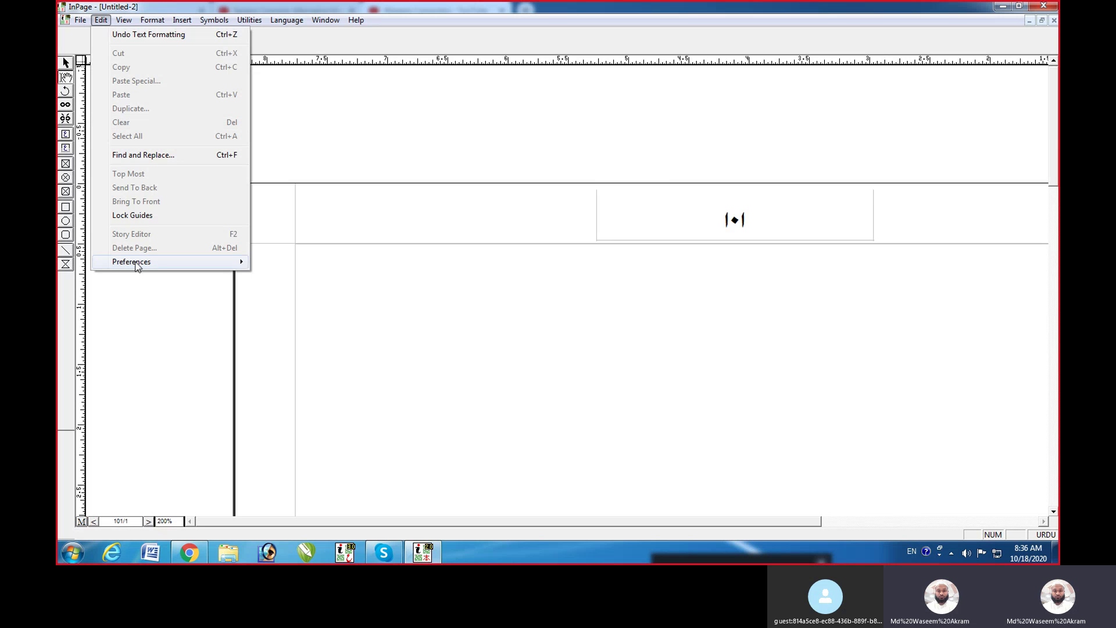
pyautogui.moveTo(163, 263)
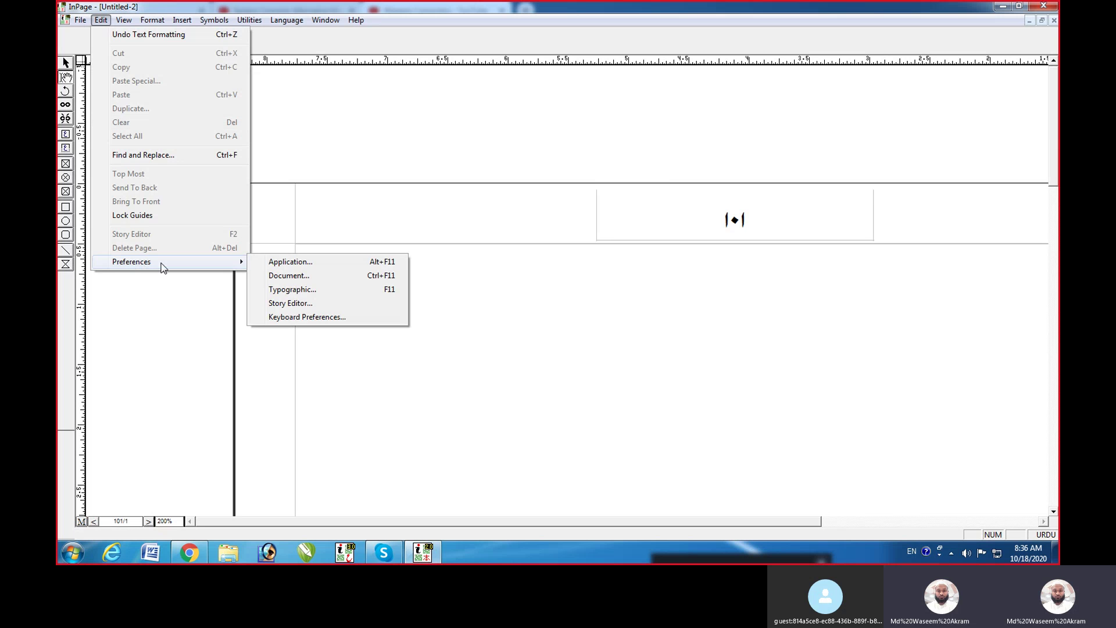
pyautogui.click(310, 319)
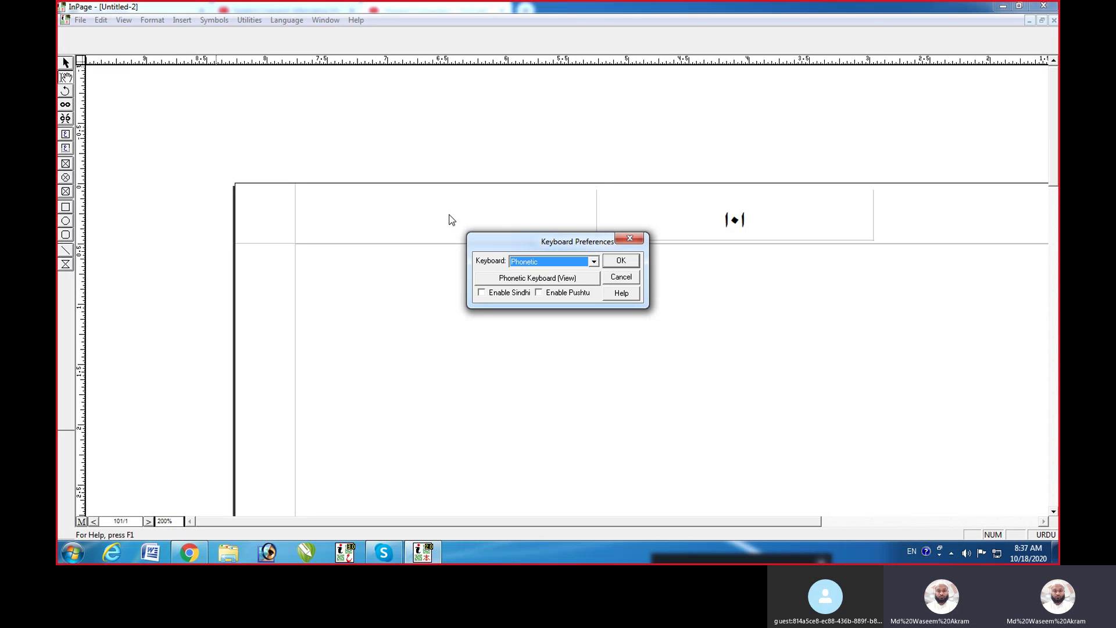
pyautogui.click(593, 261)
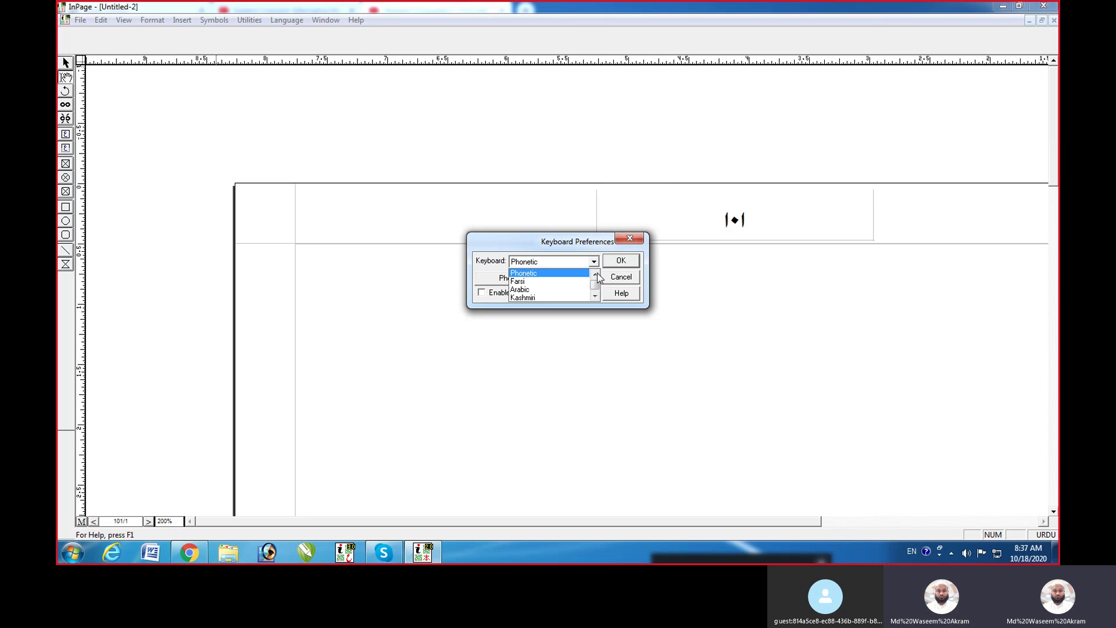
pyautogui.click(546, 289)
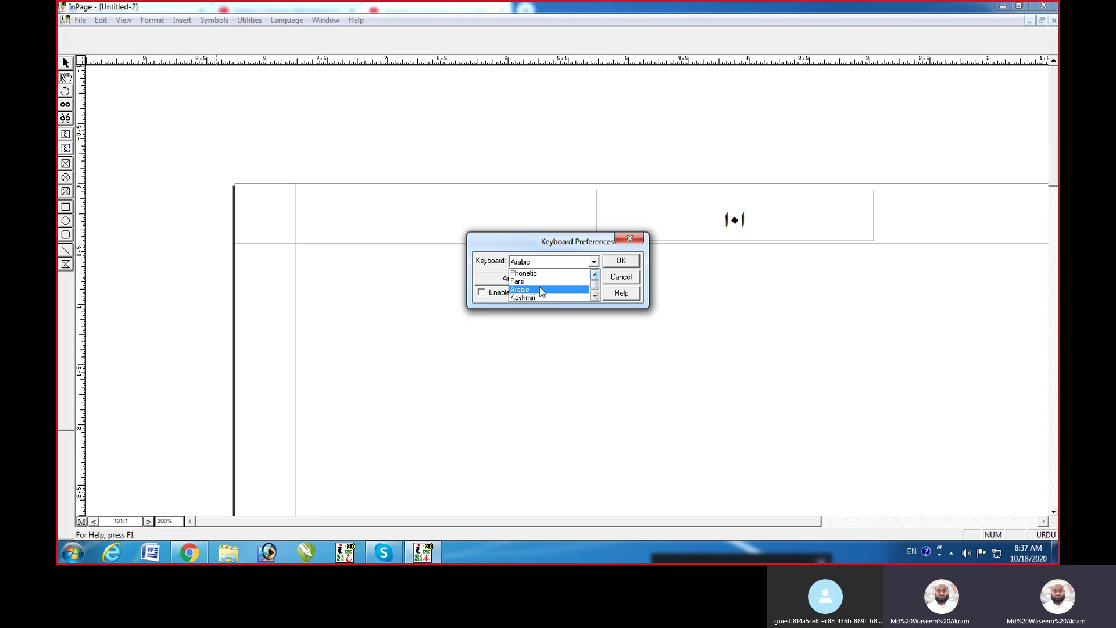
pyautogui.click(593, 262)
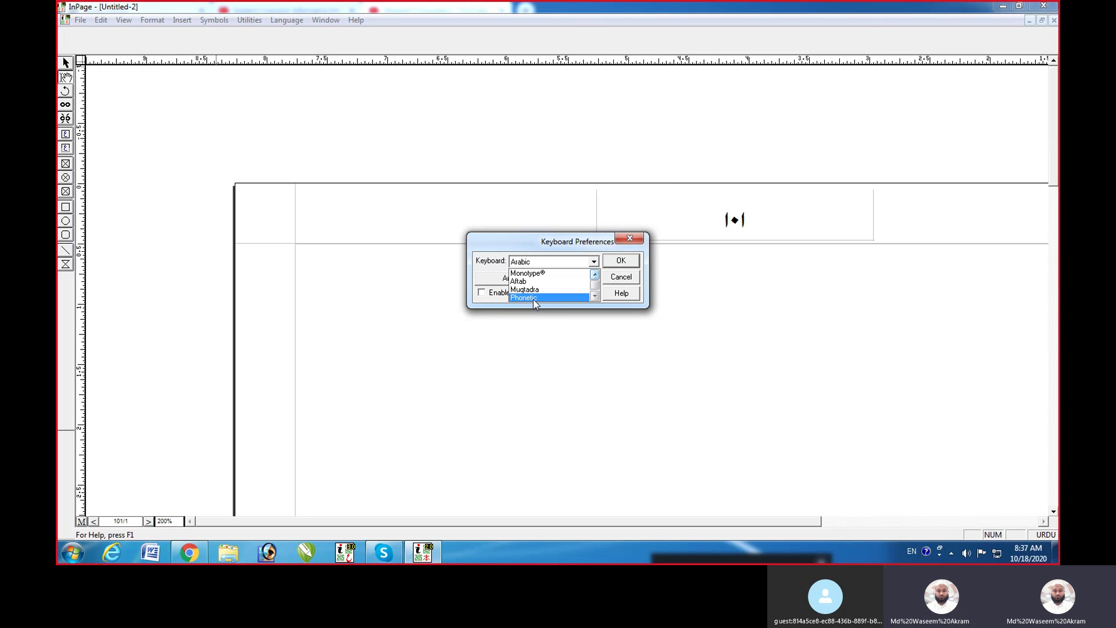
pyautogui.click(532, 298)
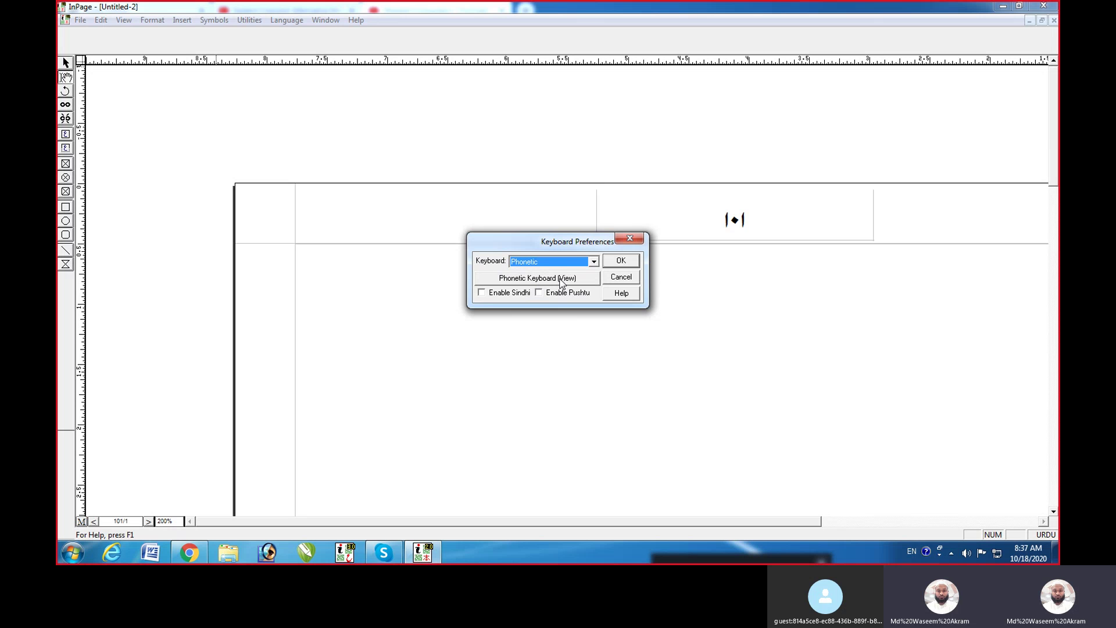
pyautogui.click(561, 282)
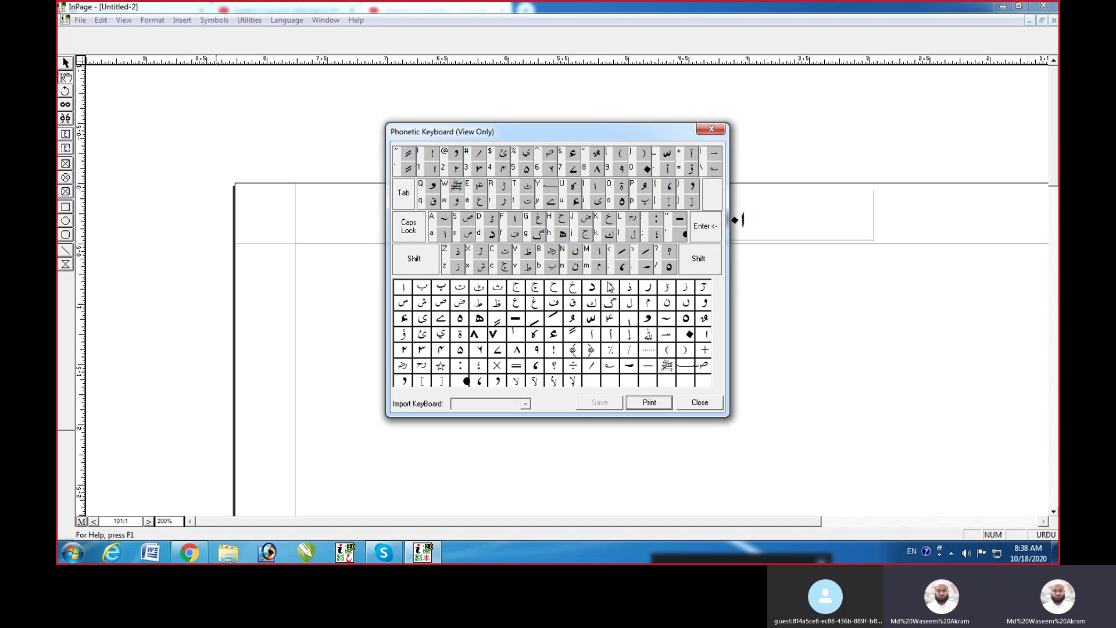
# Switch to the Skype meeting window
pyautogui.click(383, 549)
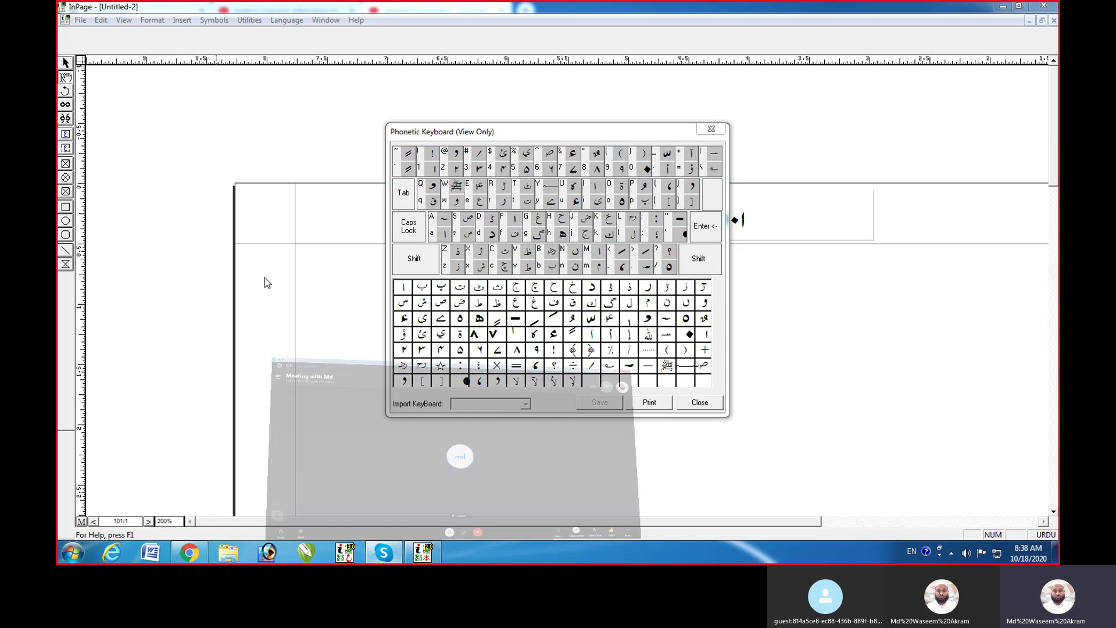